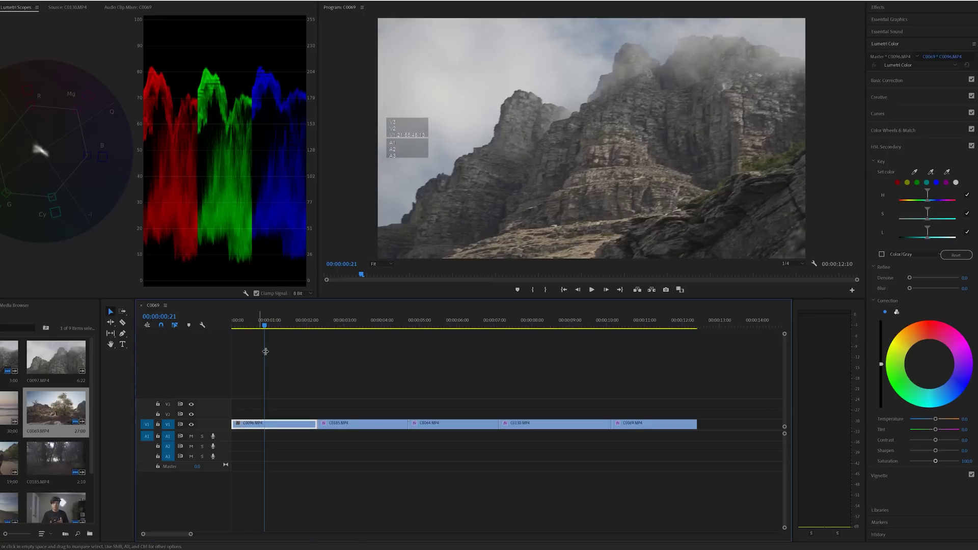
Step: Create a 3840 x 2160 adjustment layer and place it on V2 so it spans all five clips in the sequence
drag(265, 324, 258, 326)
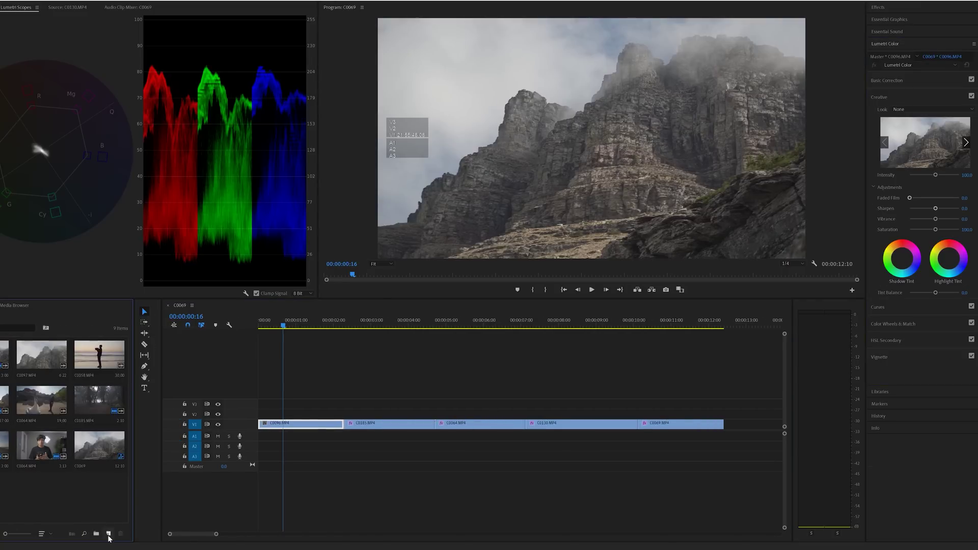
click(108, 534)
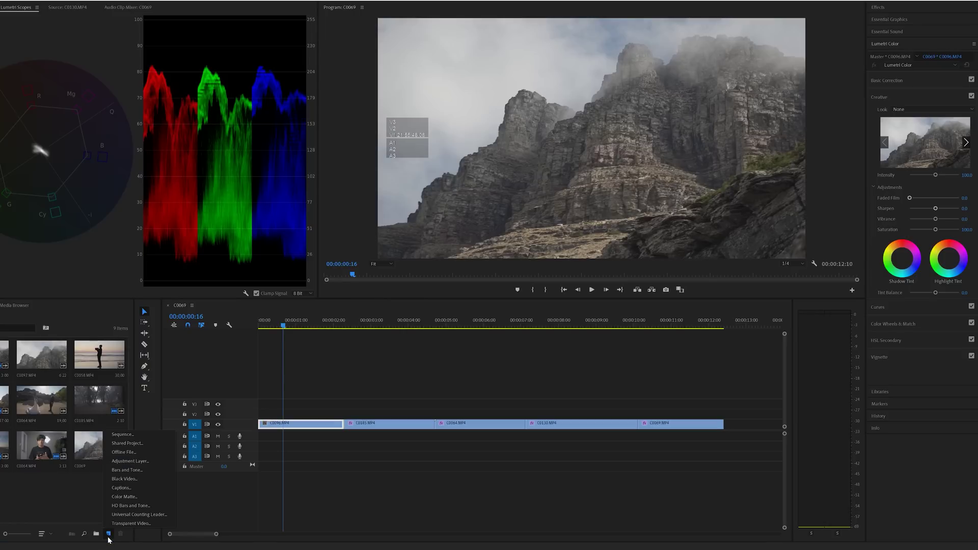
click(140, 461)
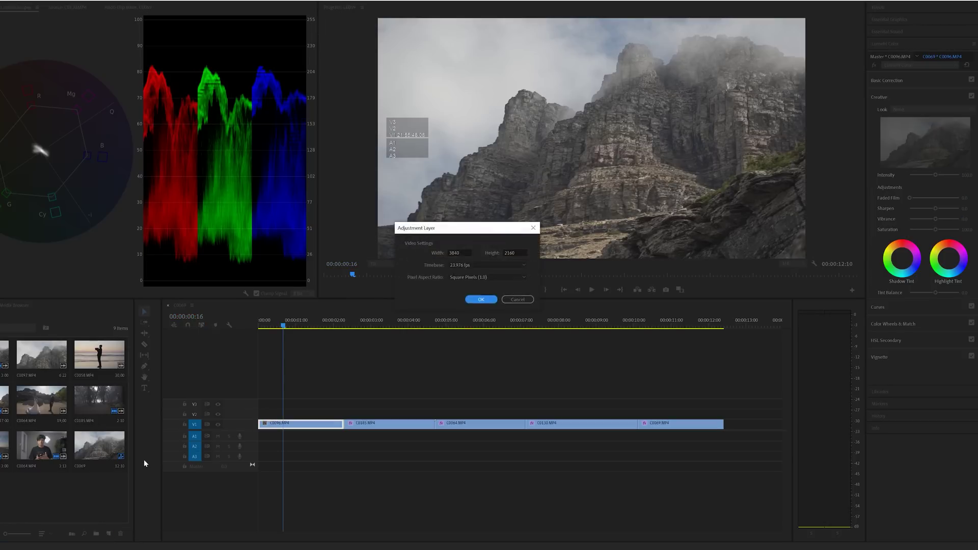
key(Return)
drag(5, 494, 258, 413)
drag(443, 414, 723, 414)
Step: Cut the adjustment layer at each clip boundary so every clip has its own adjustment layer segment
key(c)
click(639, 413)
click(525, 413)
click(435, 413)
click(344, 413)
key(v)
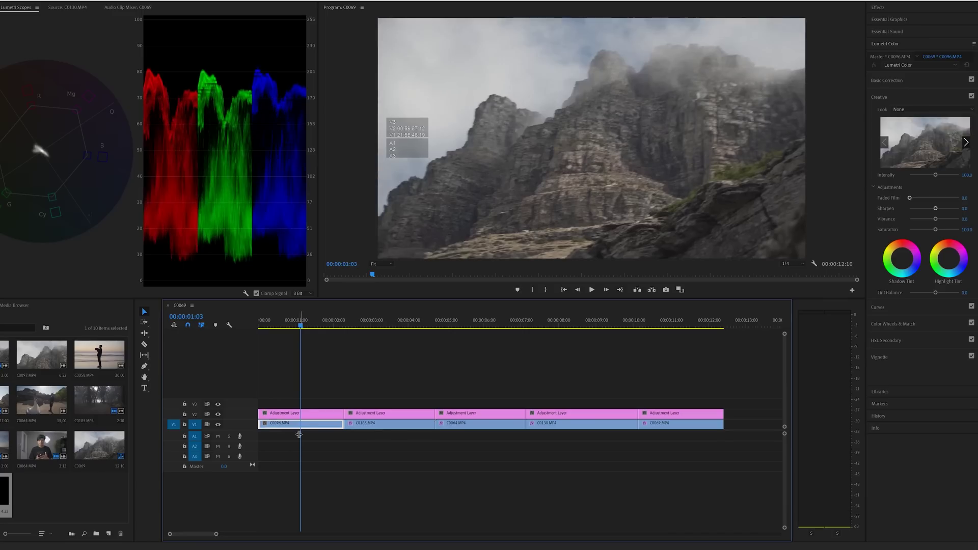
Step: Apply the Sunset Look.cube LUT as the creative look on the first adjustment layer segment
click(308, 413)
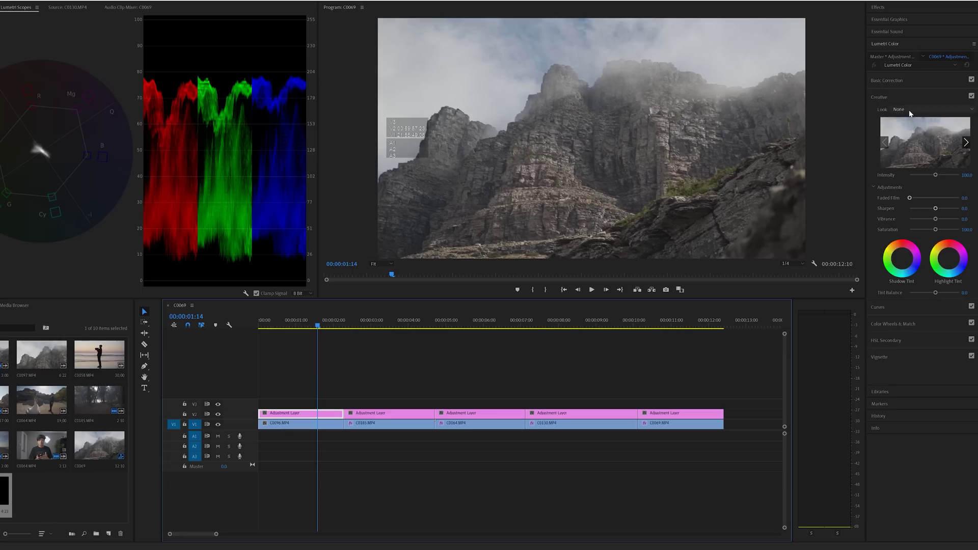
click(911, 113)
click(897, 135)
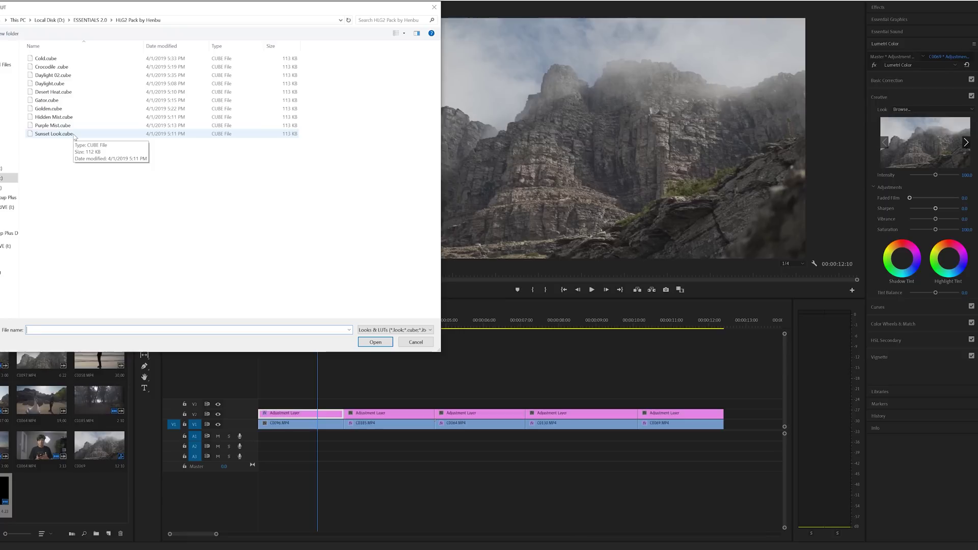
click(73, 135)
double_click(54, 134)
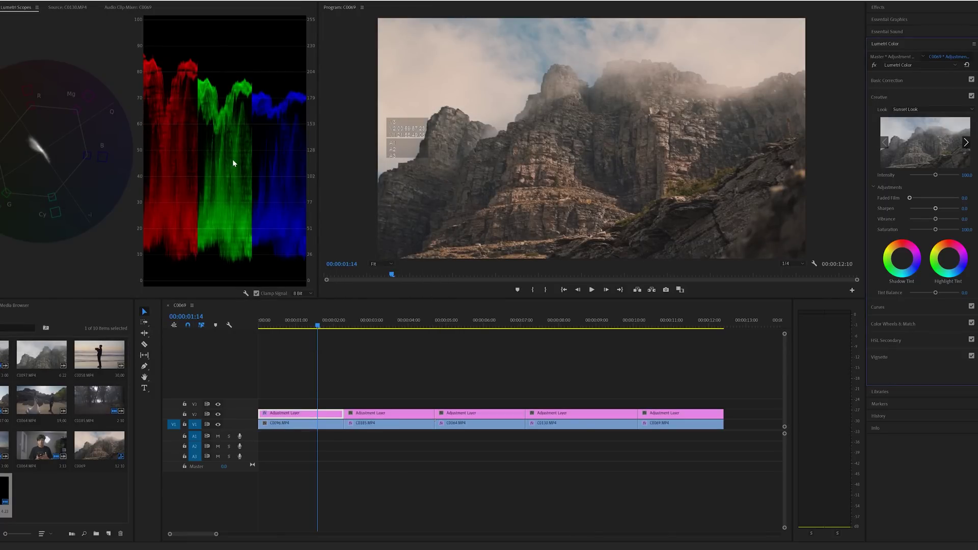
Step: Set the mountain shot's contrast to about 70, highlights 41 and whites 12, lower the shadows, cool the temperature to about -12 and preview it enlarged
click(894, 97)
click(895, 80)
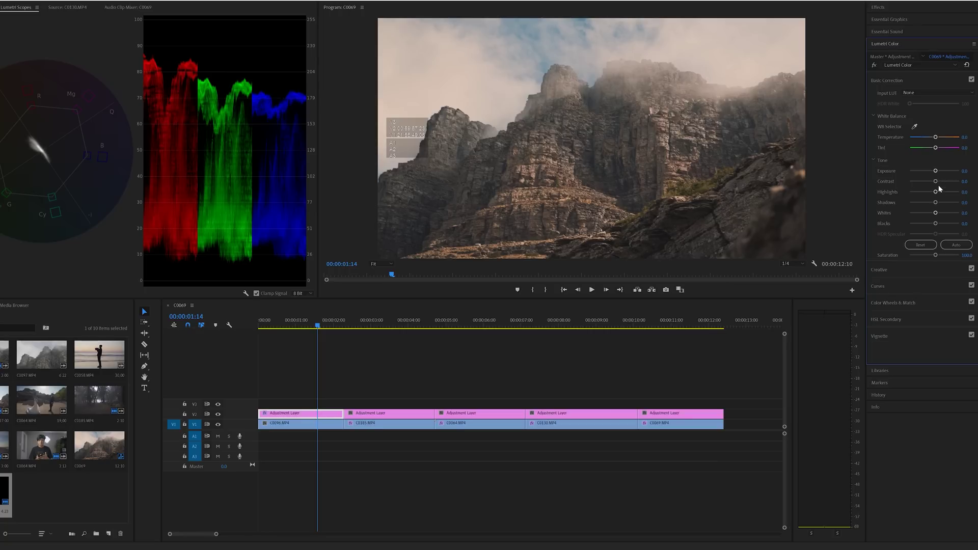
drag(936, 182, 954, 183)
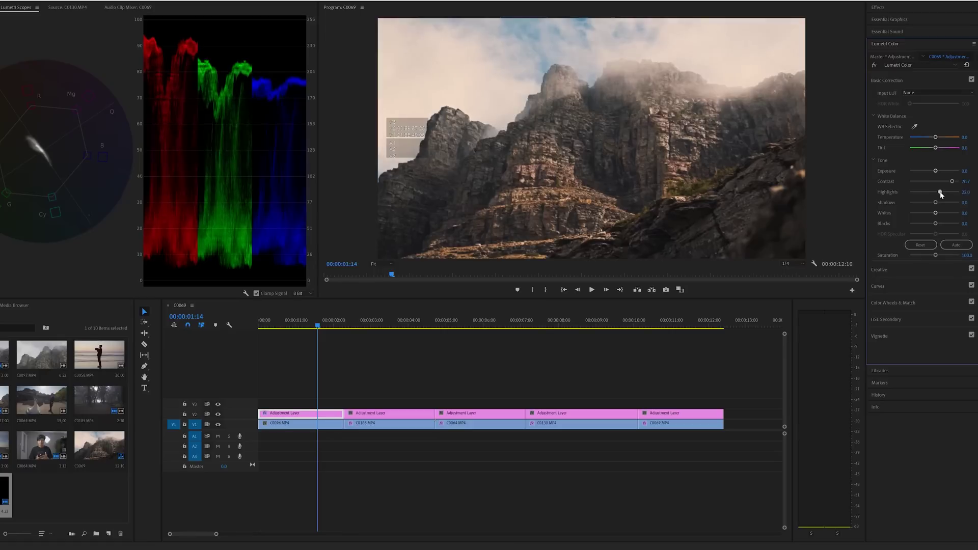
drag(937, 193, 946, 194)
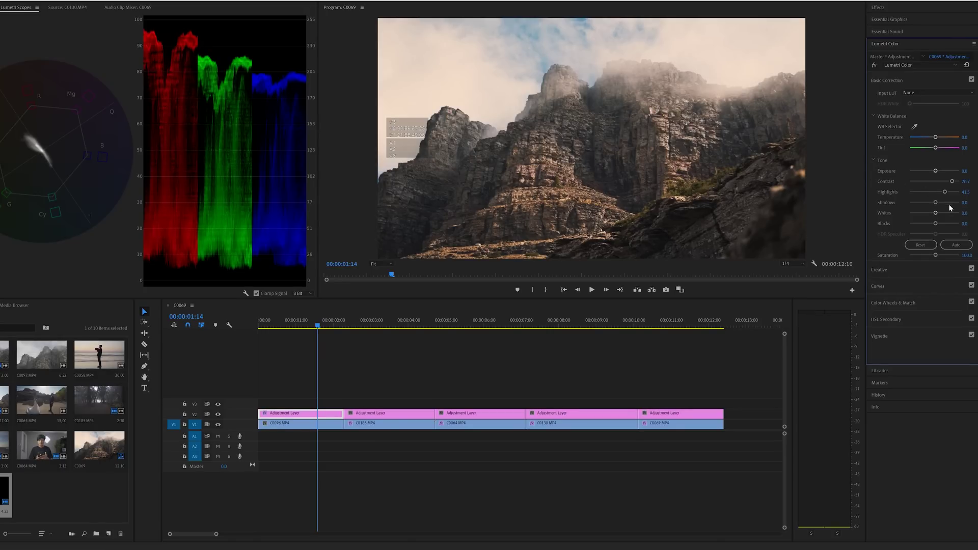
drag(937, 215, 927, 204)
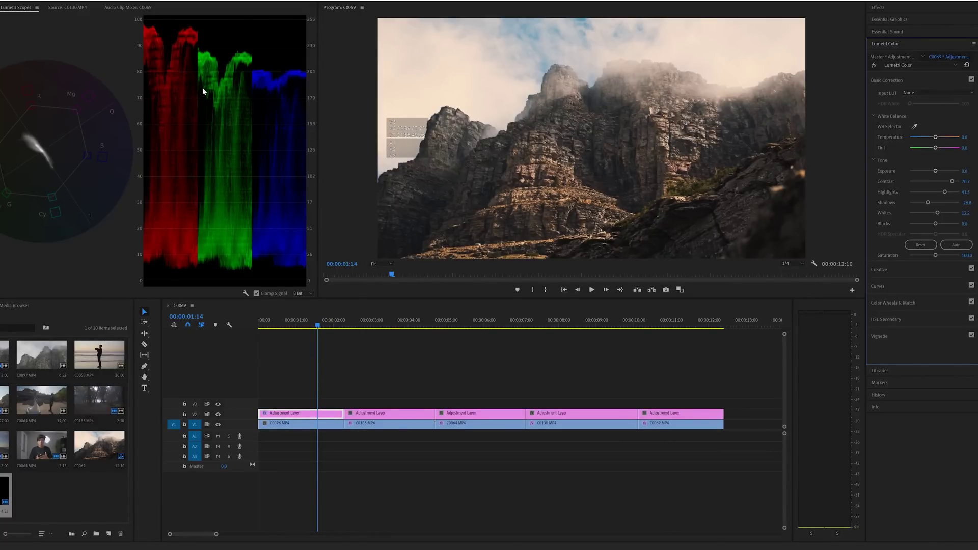
drag(935, 137, 931, 139)
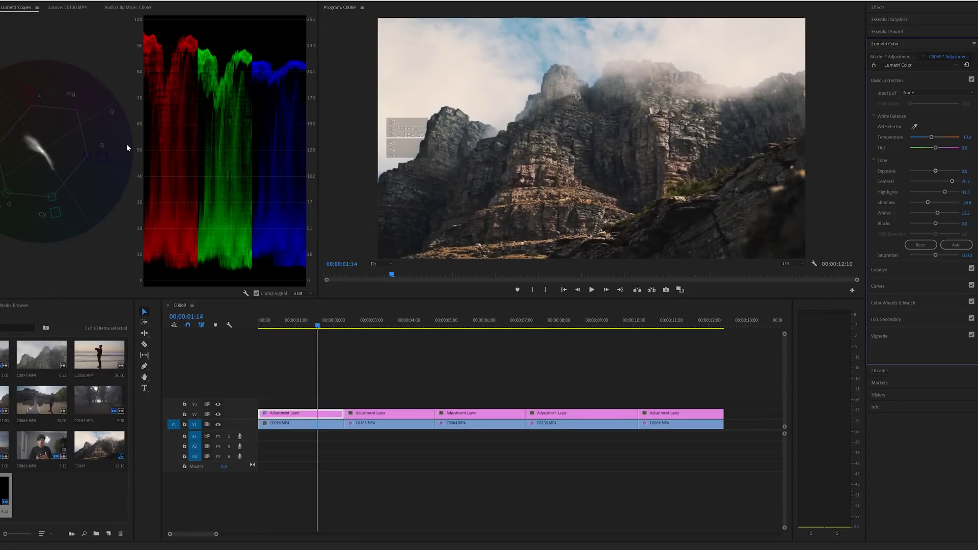
key(grave)
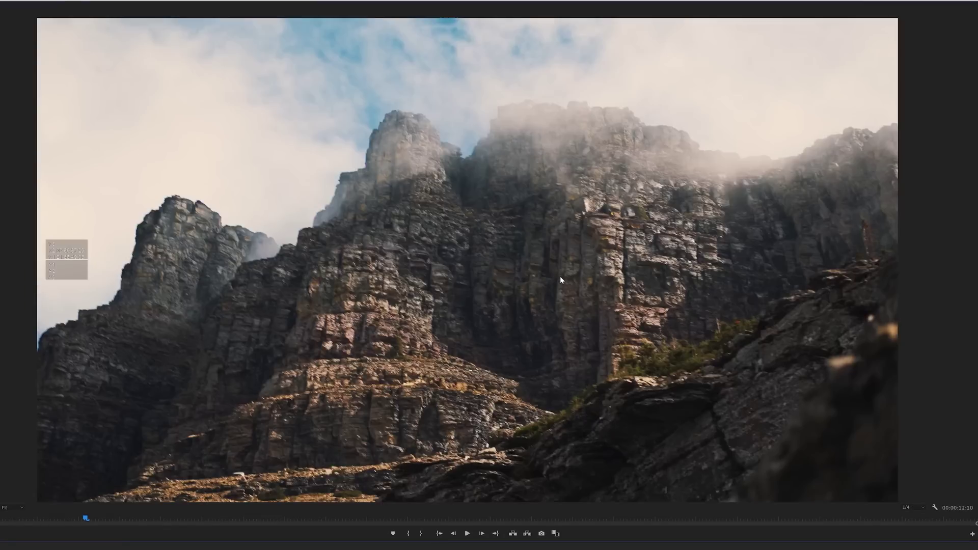
key(grave)
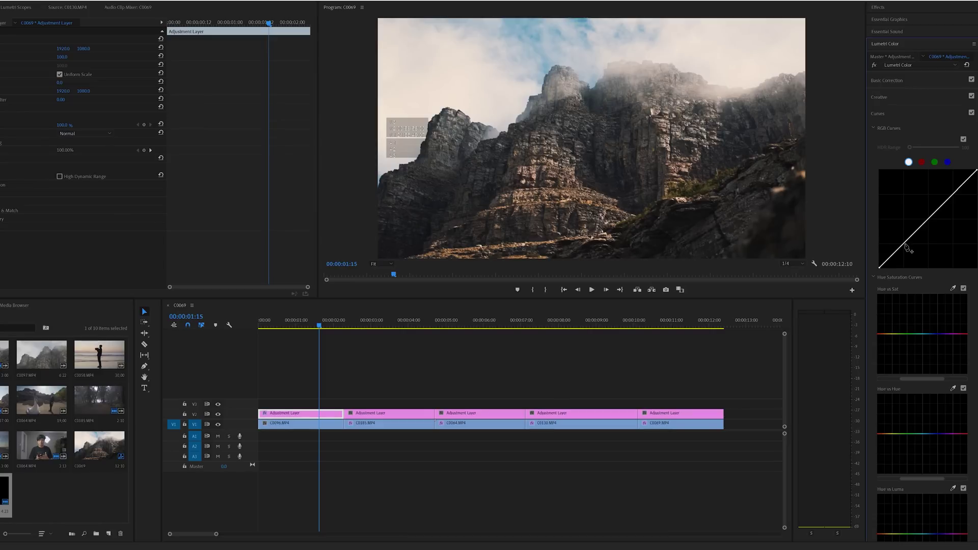
Step: Add a shadow point and a highlight point to the mountain grade's RGB curve and lift its black end point
click(904, 244)
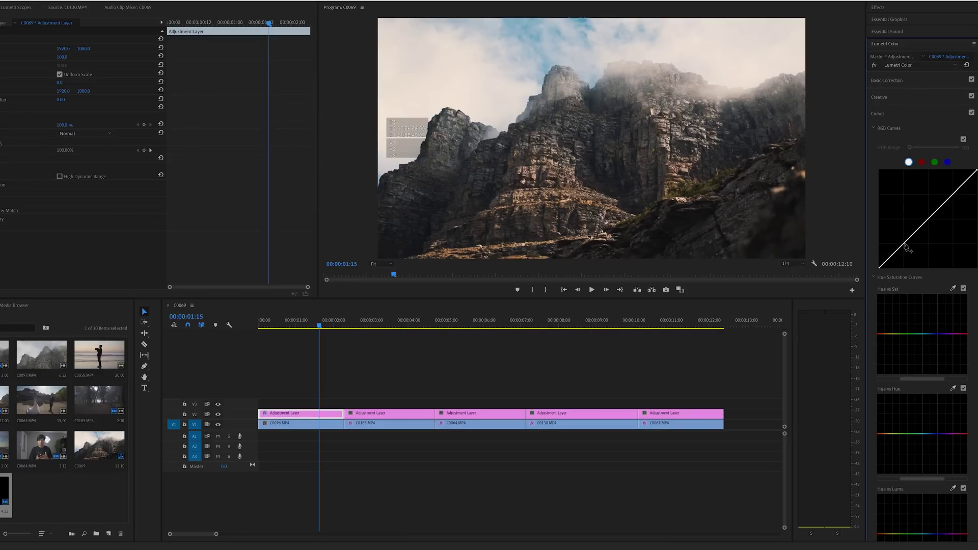
click(954, 193)
drag(881, 269, 875, 267)
drag(875, 266, 870, 264)
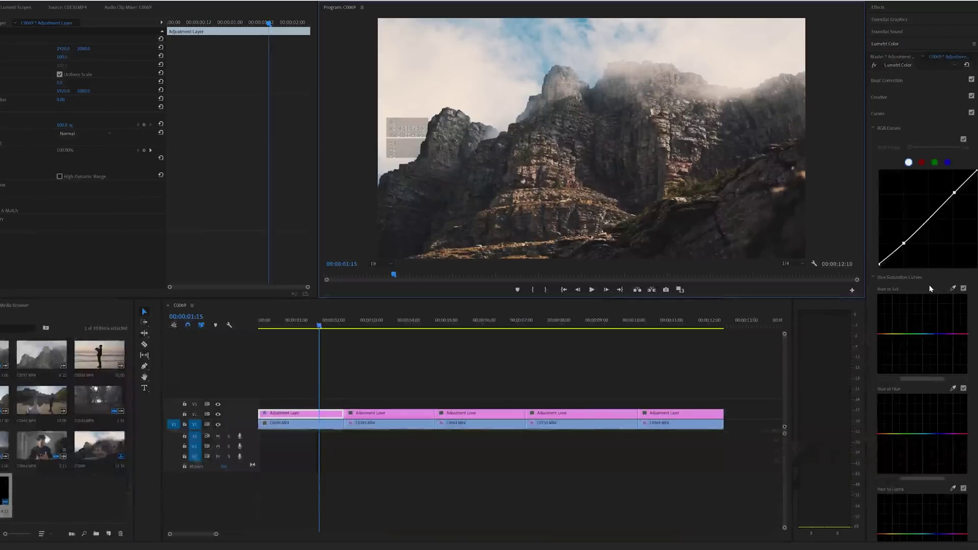
Step: Shape the RGB curve into a gentle S by lowering the shadow point and raising the highlight point, and preview the shot enlarged
click(903, 246)
drag(903, 246, 903, 251)
click(695, 245)
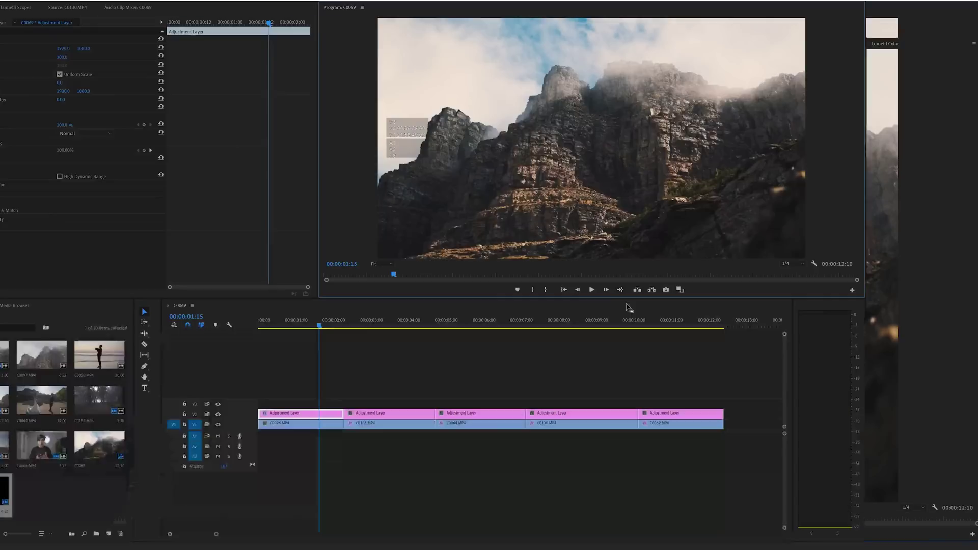
drag(954, 192, 955, 190)
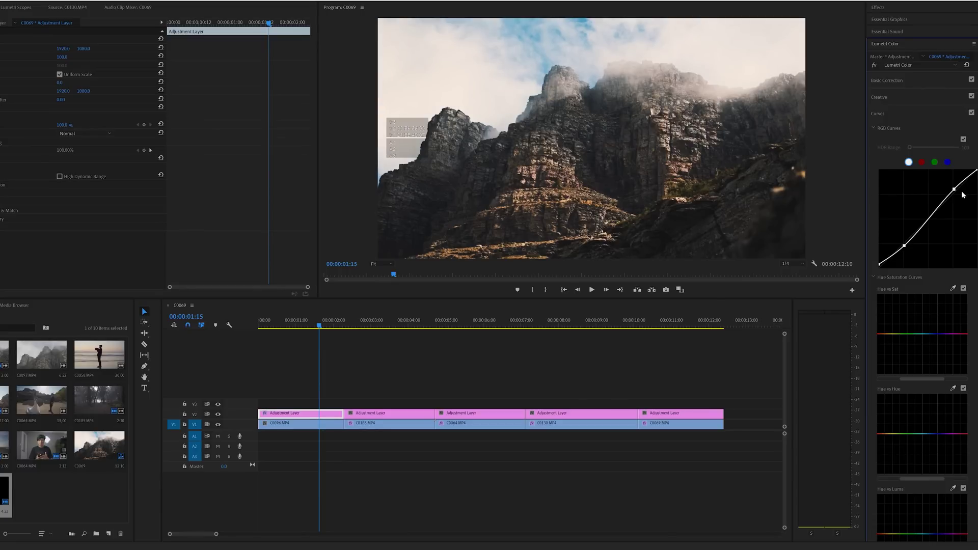
key(grave)
key(grave)
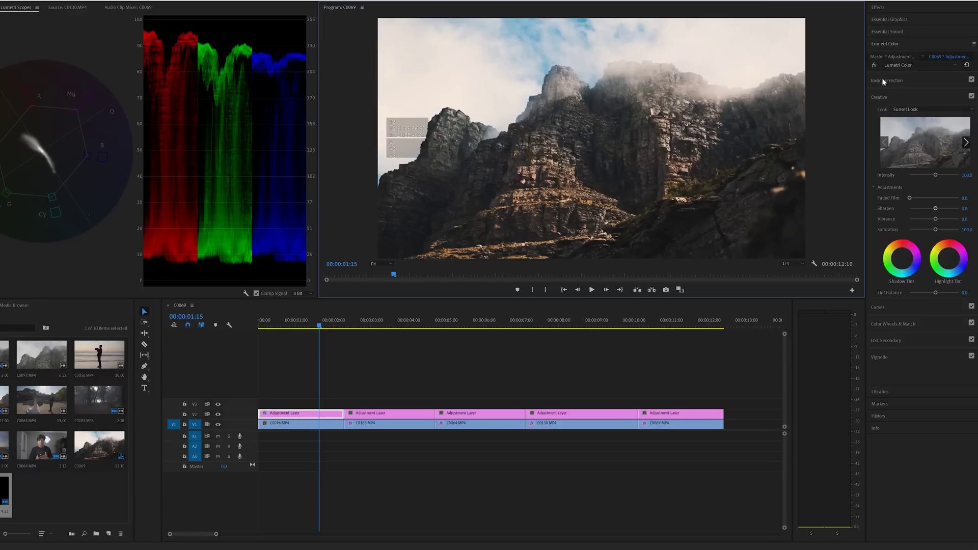
Step: Key the blue tones in HSL Secondary, widening the hue range and adjusting the saturation and luminance ranges
click(885, 81)
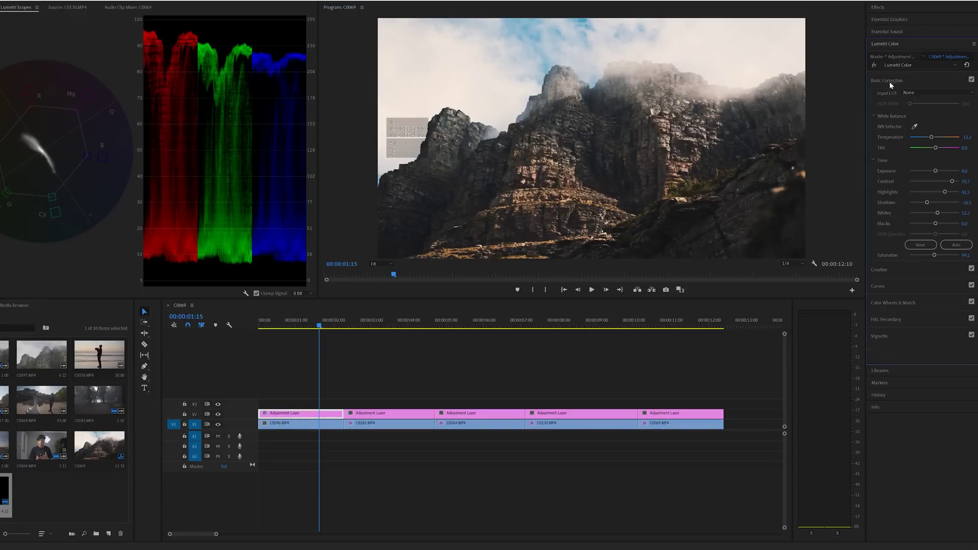
click(898, 321)
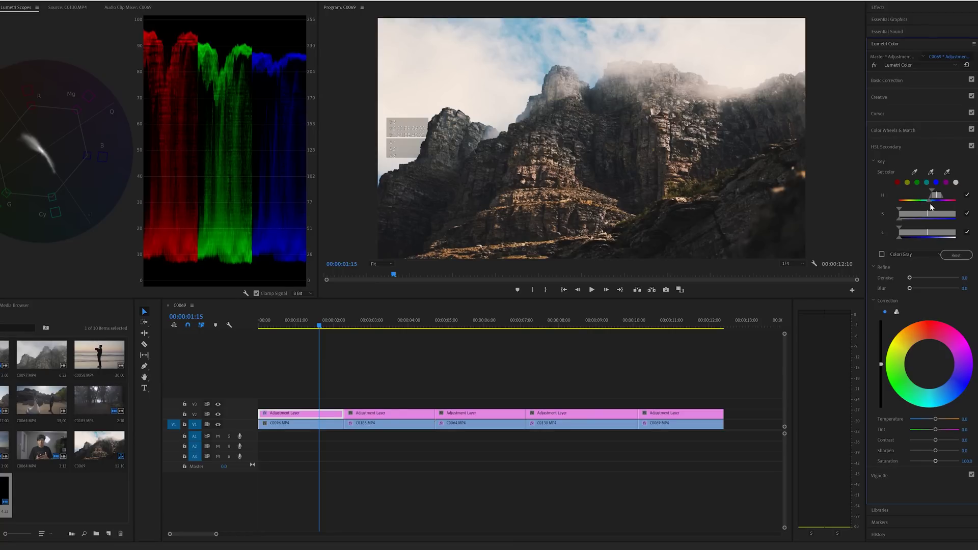
click(926, 197)
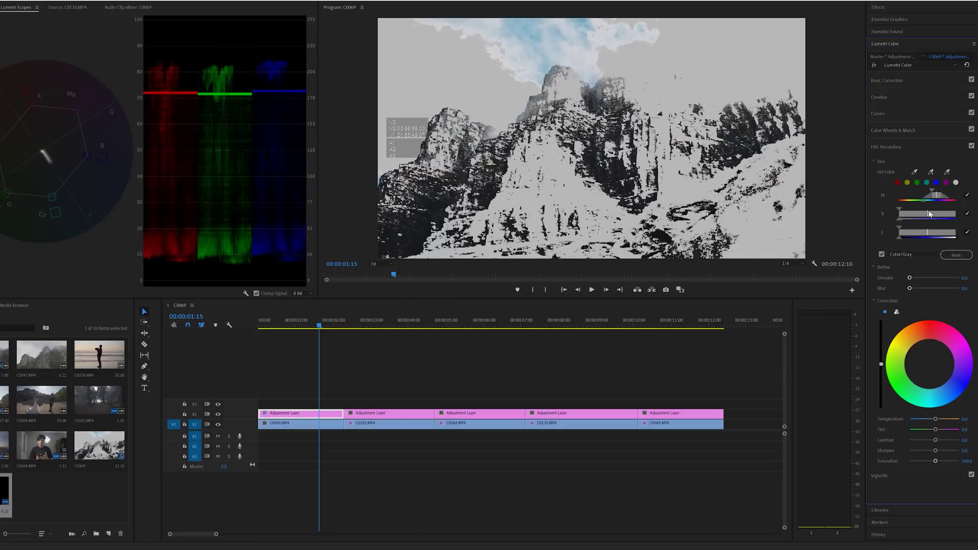
drag(921, 212, 914, 230)
click(937, 183)
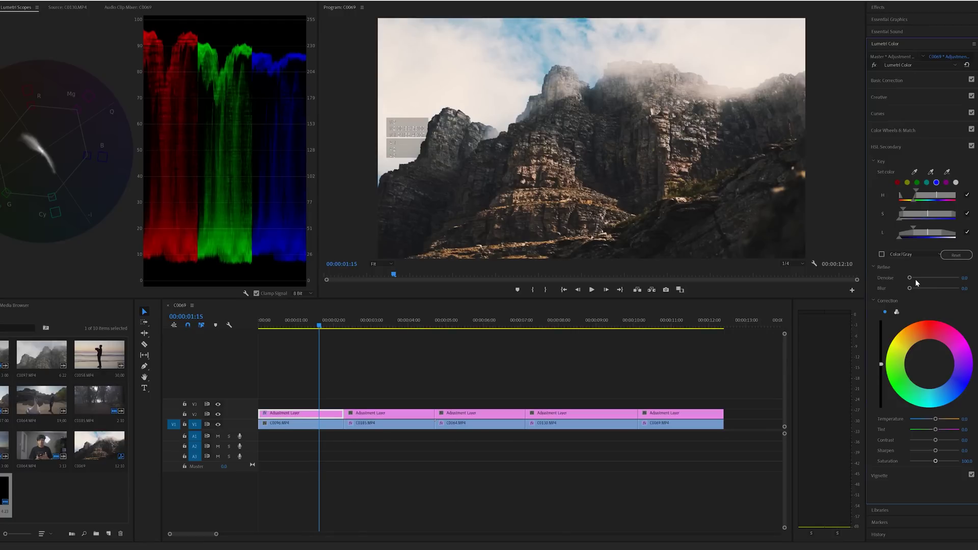
Step: Set the blue key's denoise and blur to about 57, reduce its saturation to about 40, and compare the graded shot with the original
drag(911, 278, 939, 278)
drag(933, 462, 918, 462)
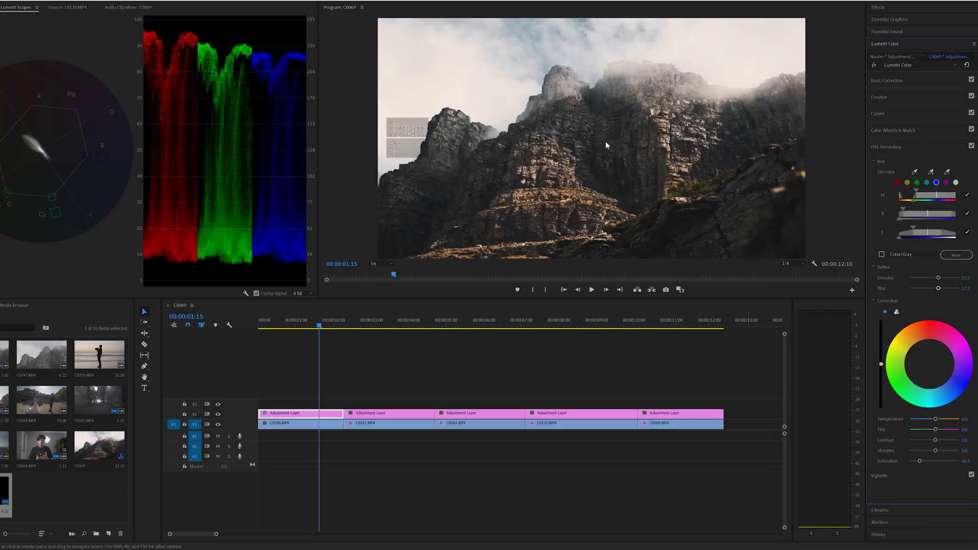
key(grave)
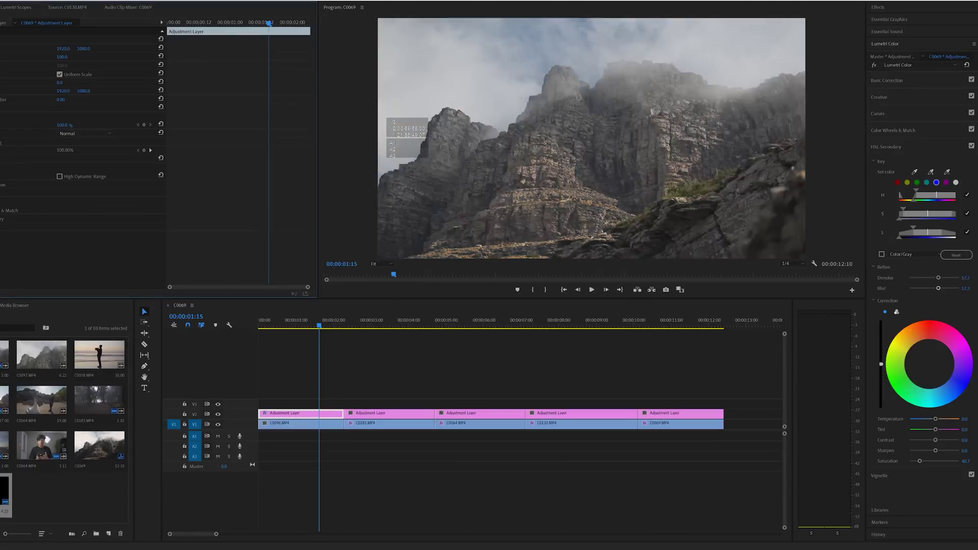
key(grave)
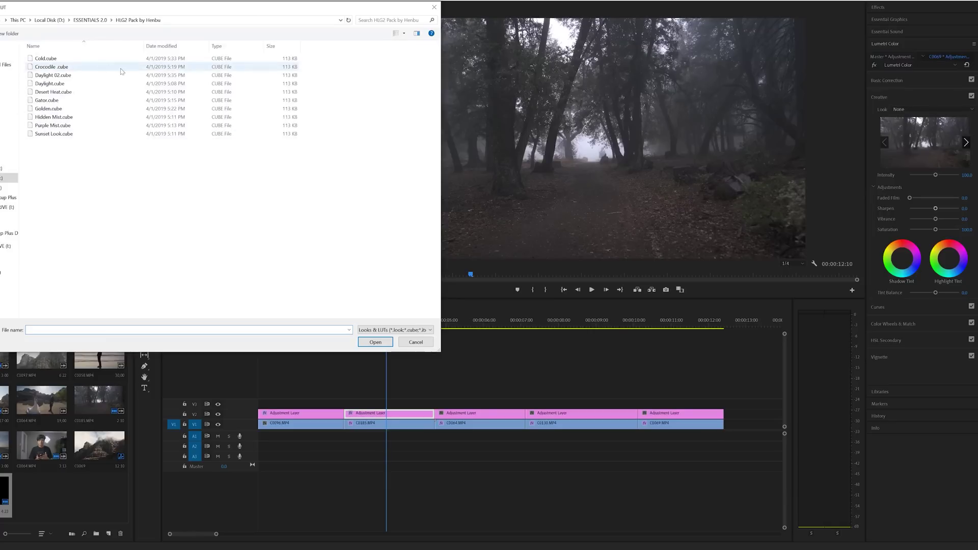
Step: Try the Crocodile.cube LUT on the forest clip's adjustment layer and preview it enlarged
click(68, 70)
double_click(68, 71)
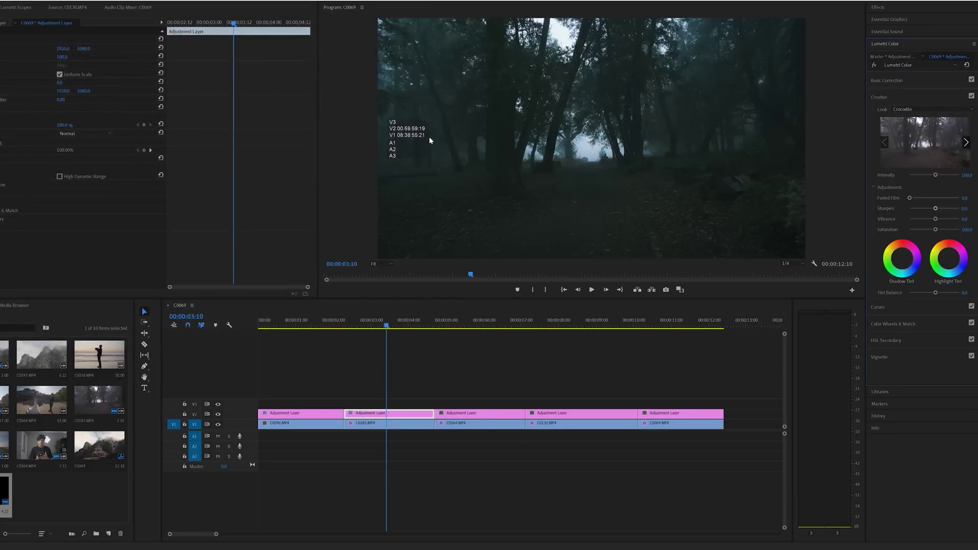
key(grave)
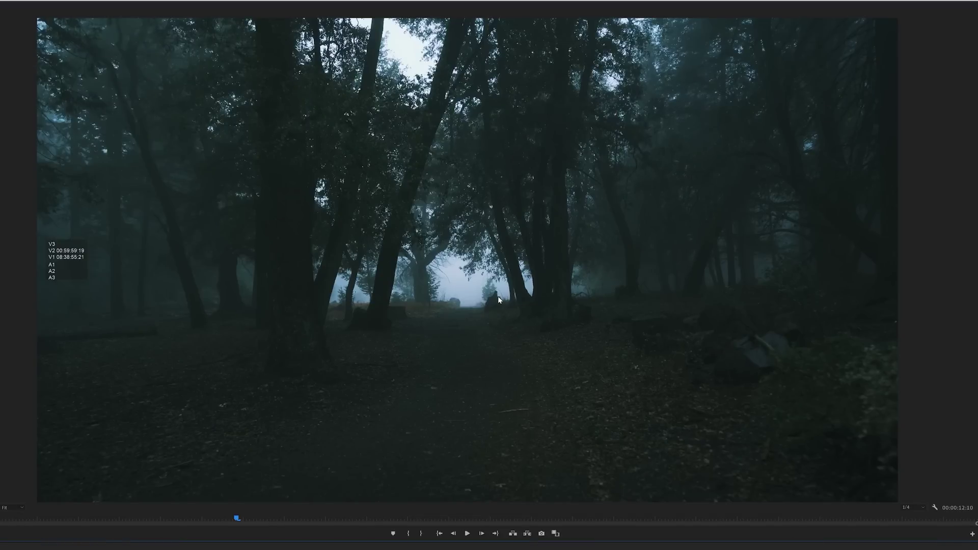
key(grave)
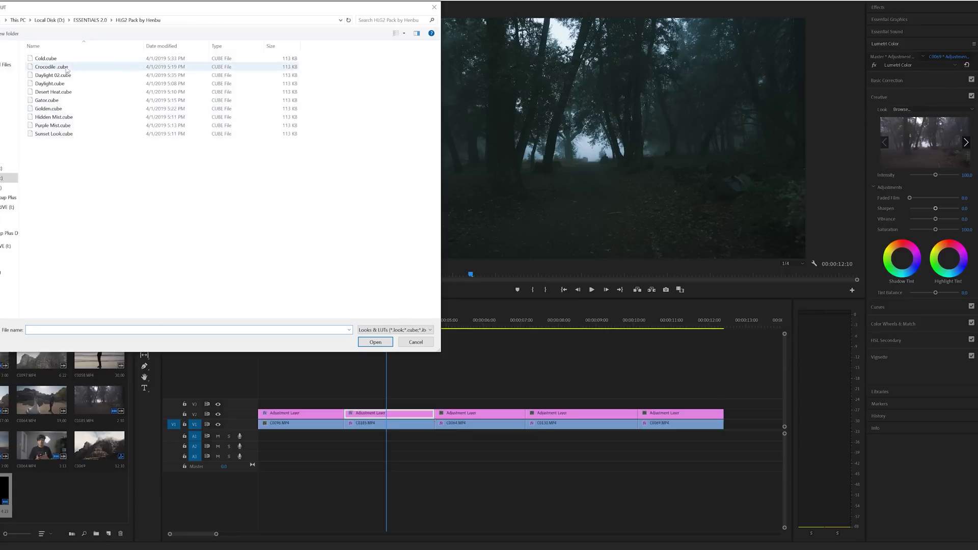
Step: Apply the Gator.cube LUT as the creative look on the forest clip's adjustment layer and preview it enlarged
double_click(77, 100)
click(558, 173)
key(grave)
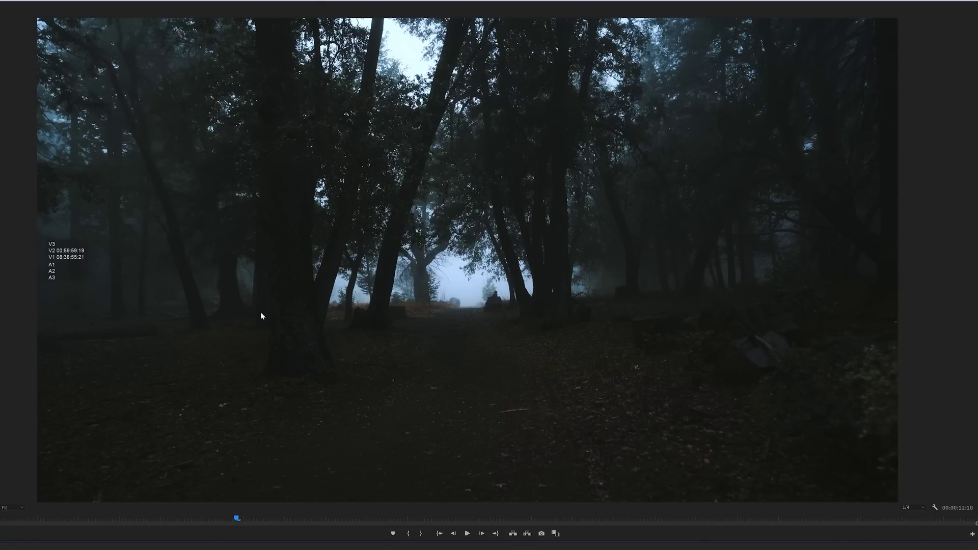
key(grave)
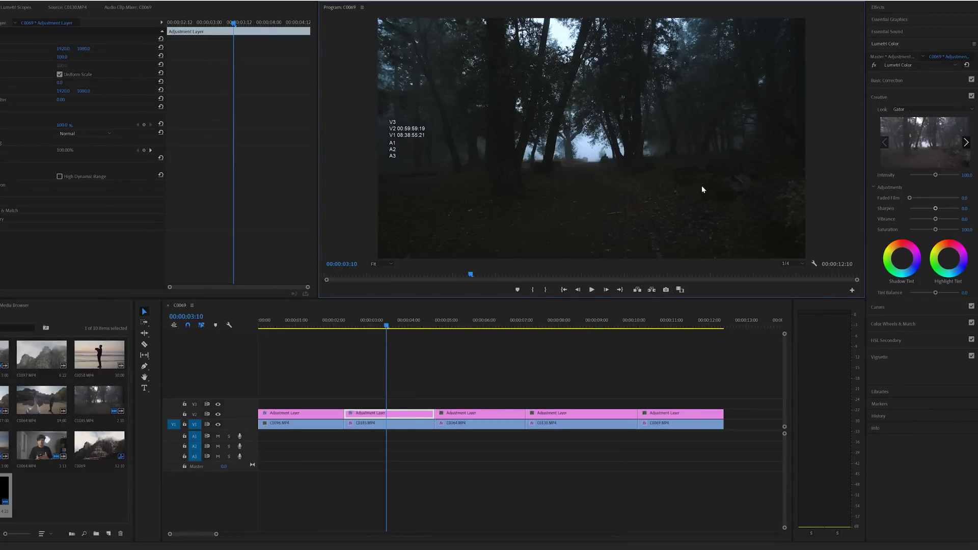
Step: Raise the forest shot's highlights to about 90 and its whites to about 70 in the basic correction
click(894, 81)
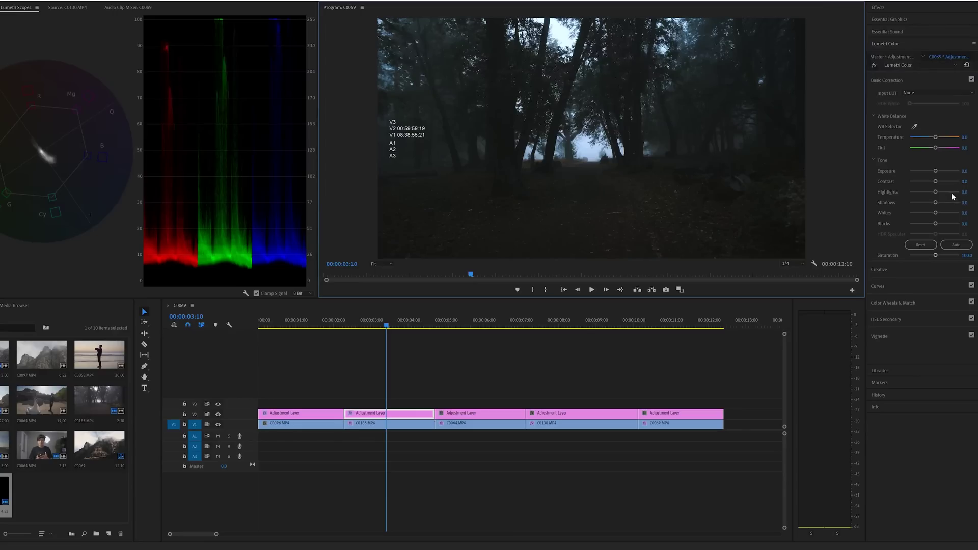
drag(935, 192, 948, 194)
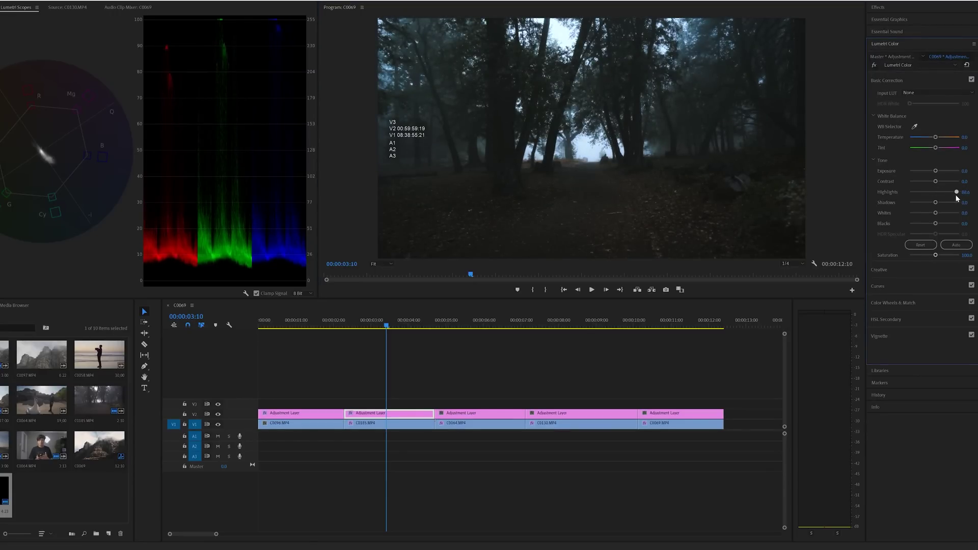
drag(956, 196, 957, 195)
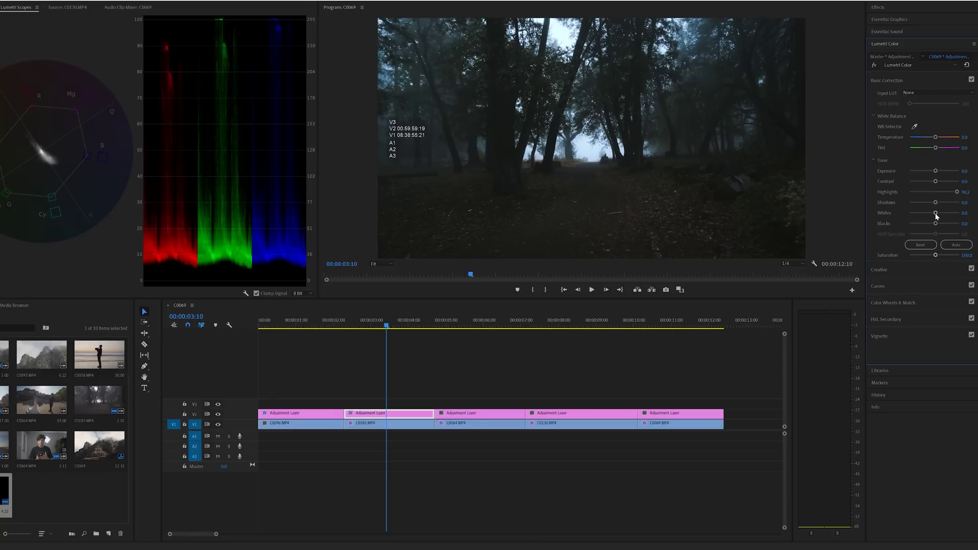
drag(937, 214, 953, 216)
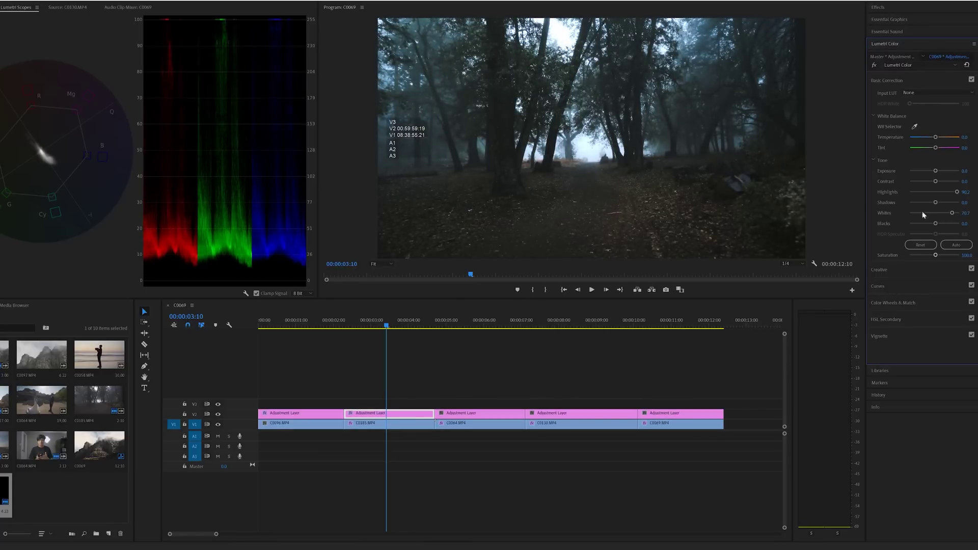
Step: Lower the forest shot's whites to about 40, cool its temperature to about -25, and compare the grade with the original
key(grave)
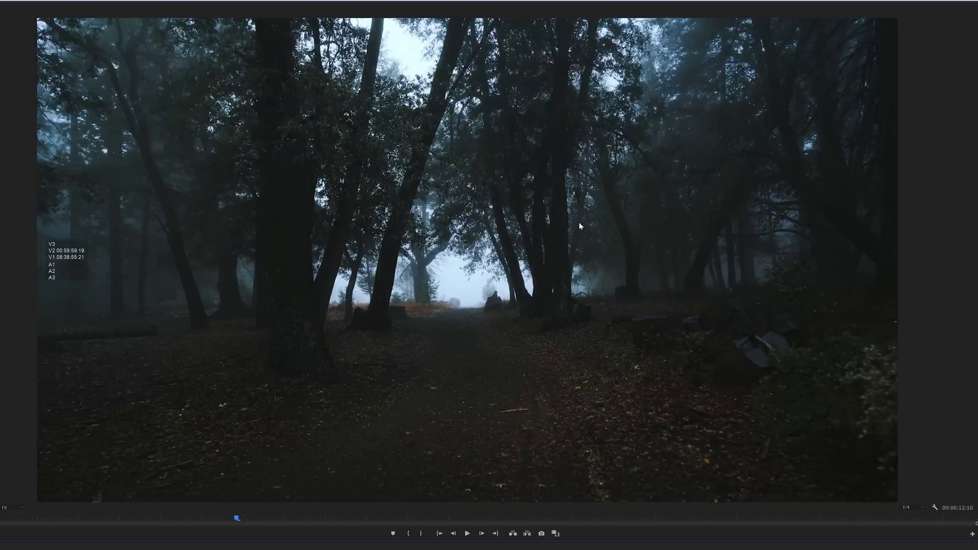
key(grave)
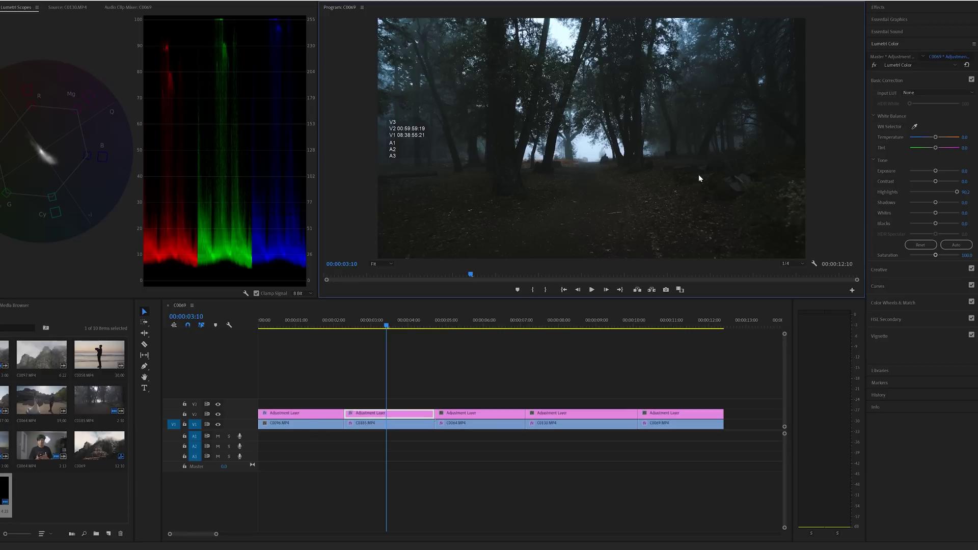
drag(936, 214, 945, 213)
key(grave)
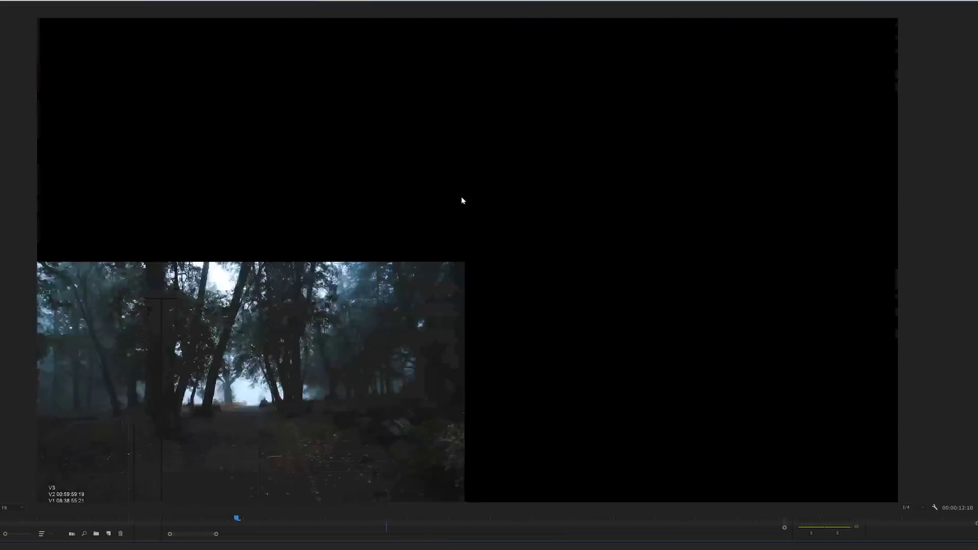
key(grave)
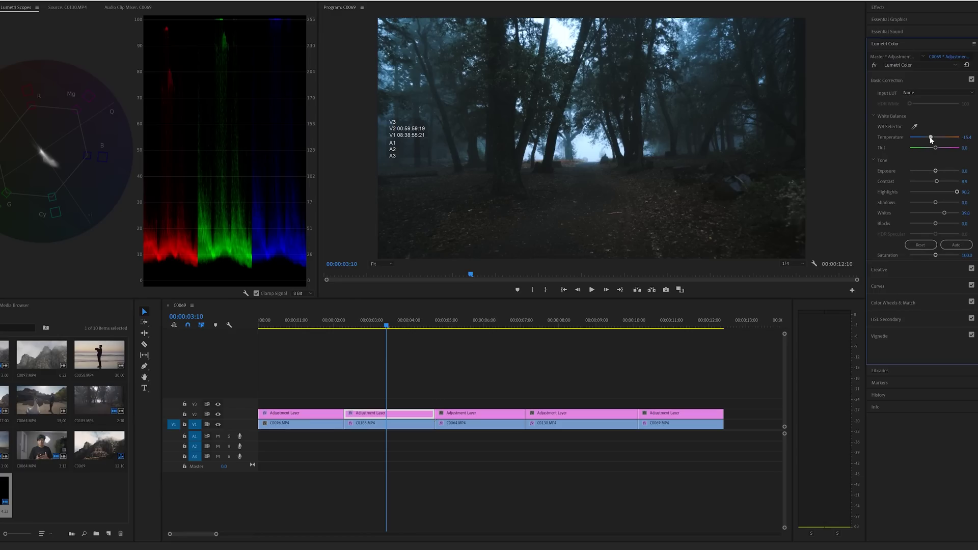
key(grave)
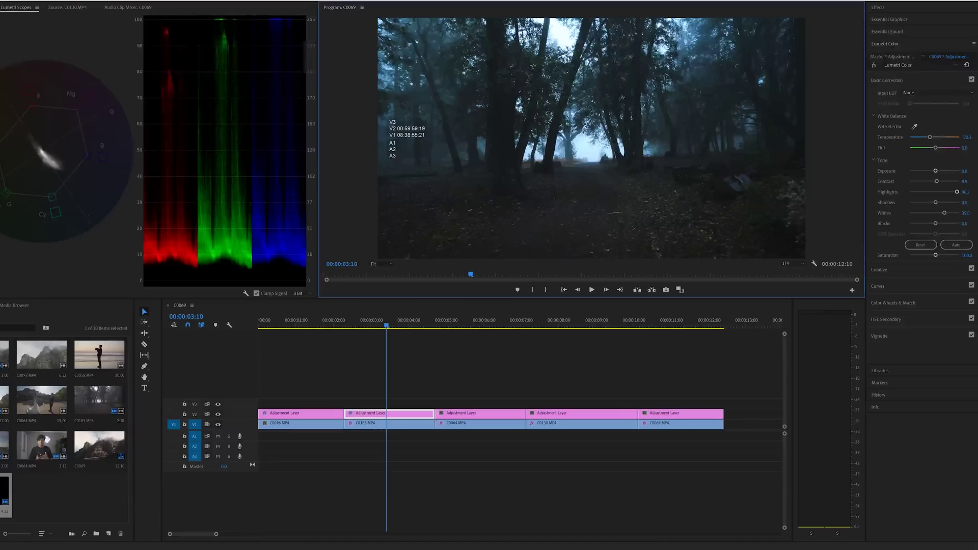
key(shift+5)
click(2, 162)
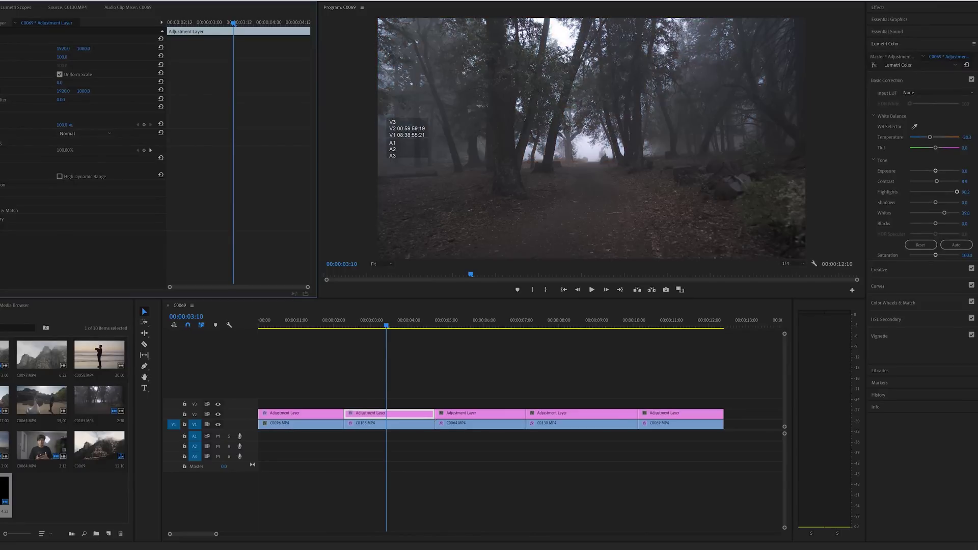
click(2, 162)
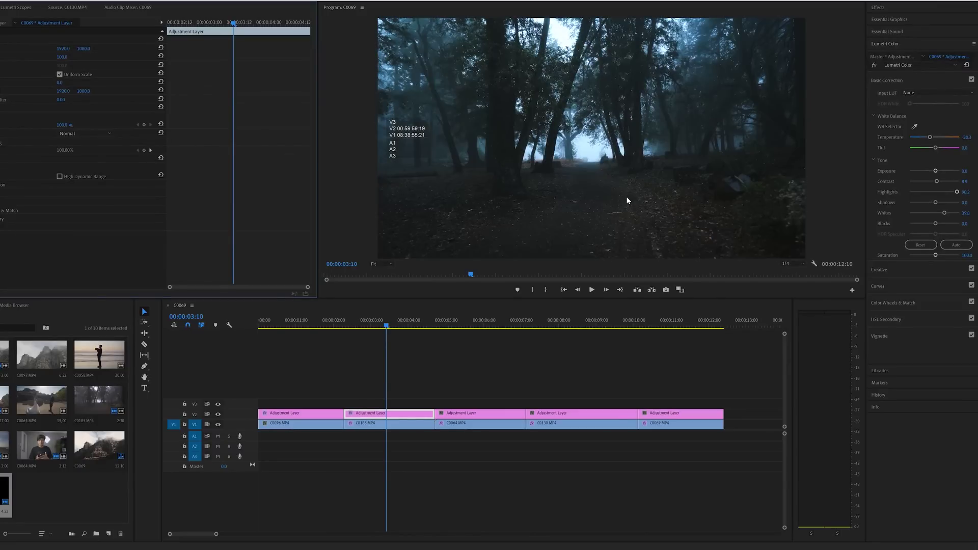
key(grave)
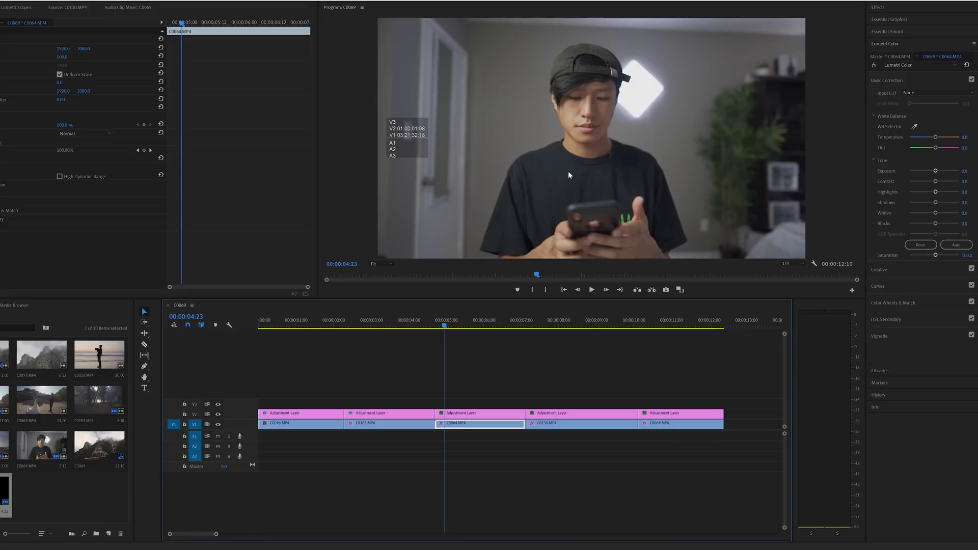
Step: Apply the Cold.cube LUT as the creative look on clip C0064.MP4 and preview the portrait shot enlarged
key(grave)
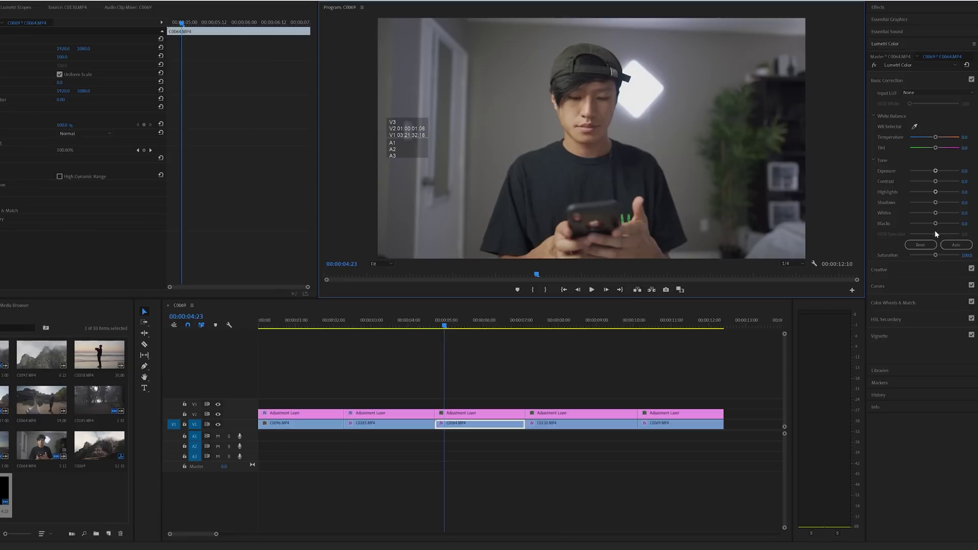
click(889, 270)
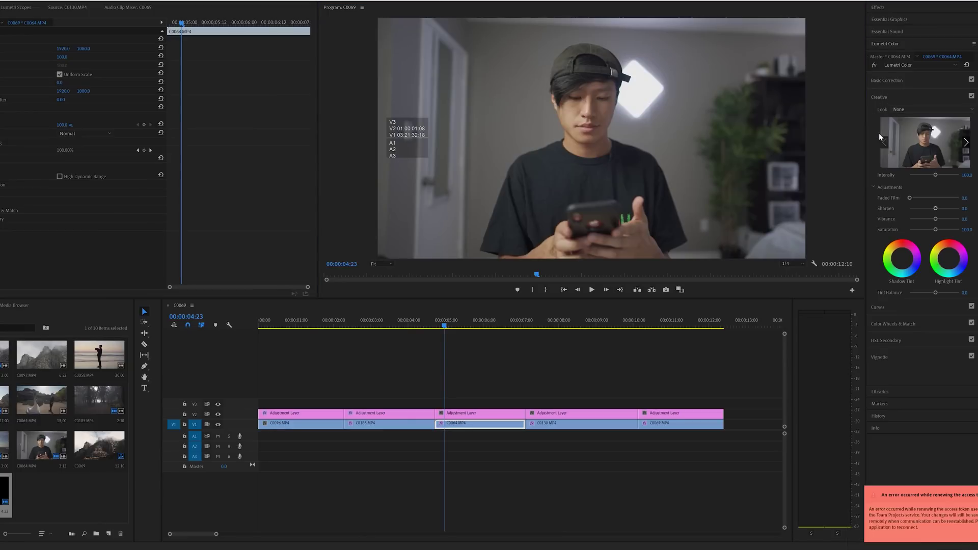
click(912, 109)
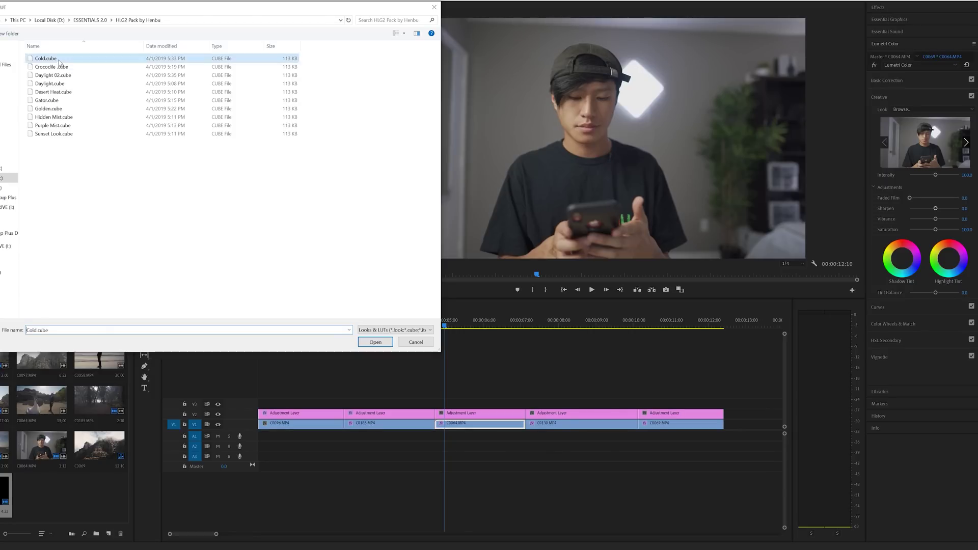
double_click(62, 60)
key(grave)
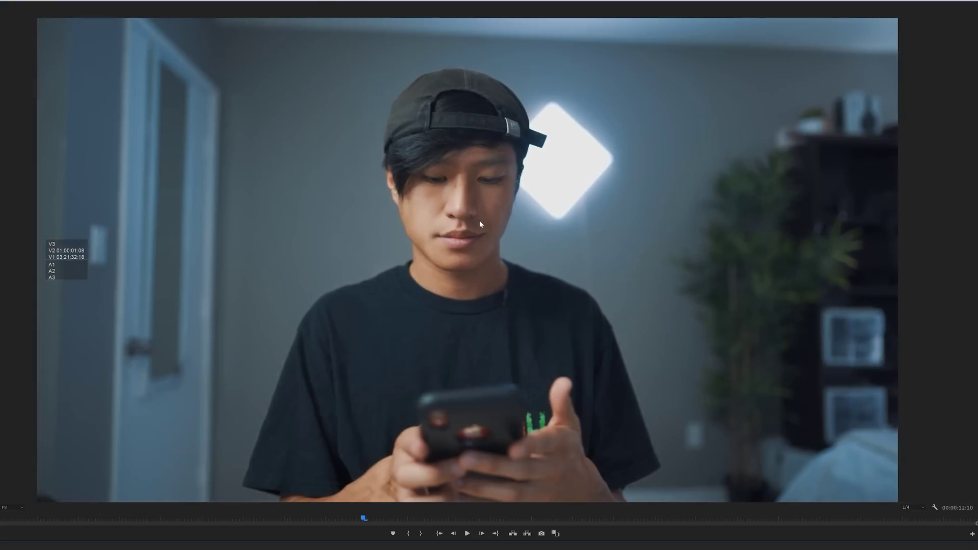
key(grave)
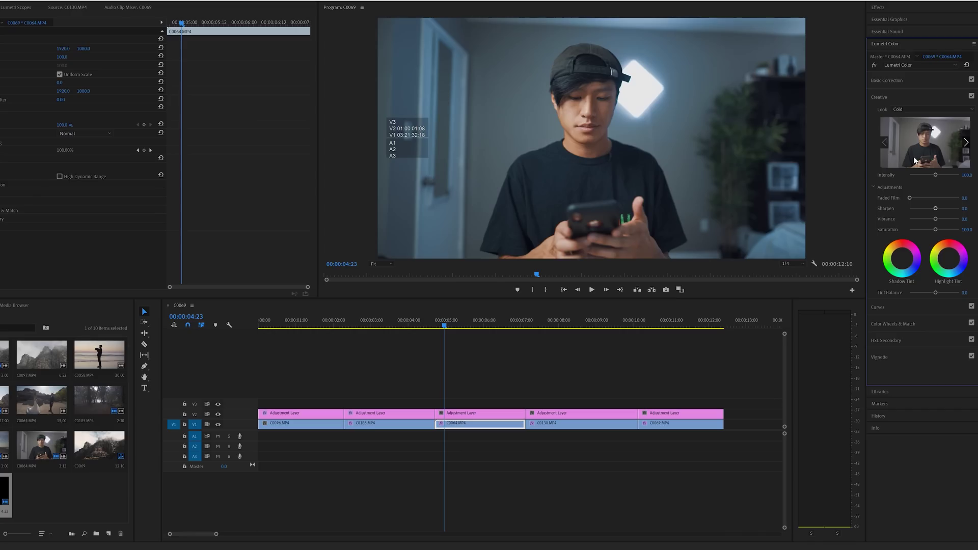
Step: Raise the portrait shot's highlights to about 42 and whites to about 28, checking the result in the scopes and enlarged
click(919, 175)
drag(927, 181, 934, 184)
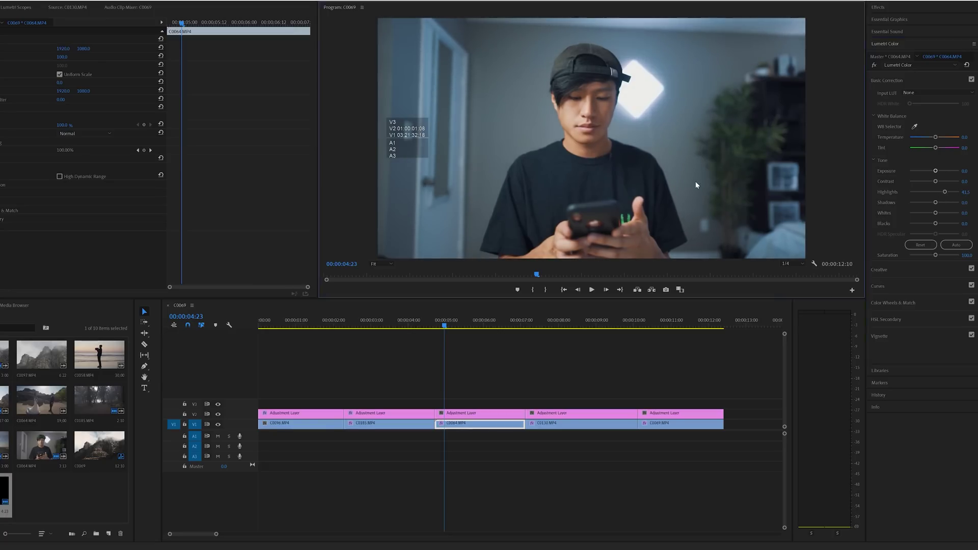
key(grave)
key(grave)
drag(943, 217, 942, 215)
key(grave)
key(grave)
click(16, 8)
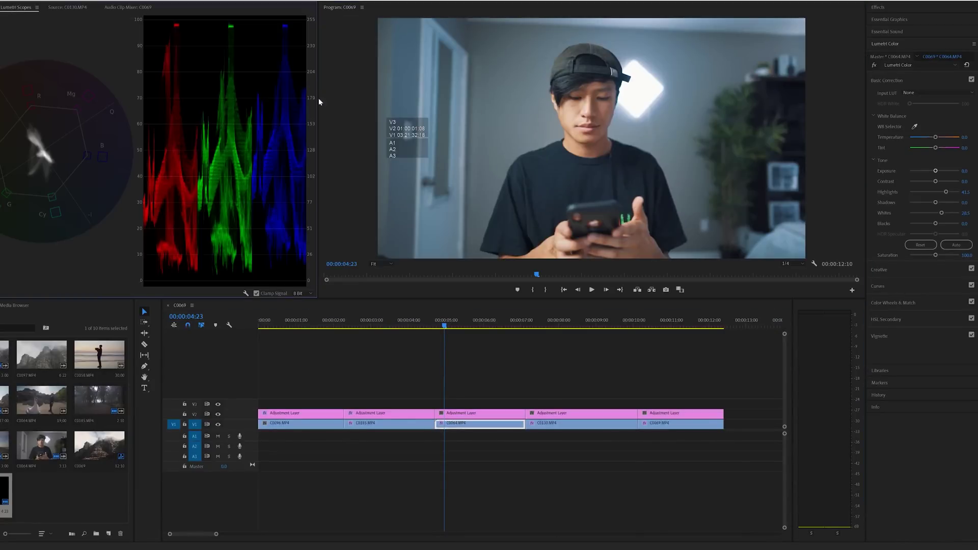
key(grave)
key(grave)
key(grave)
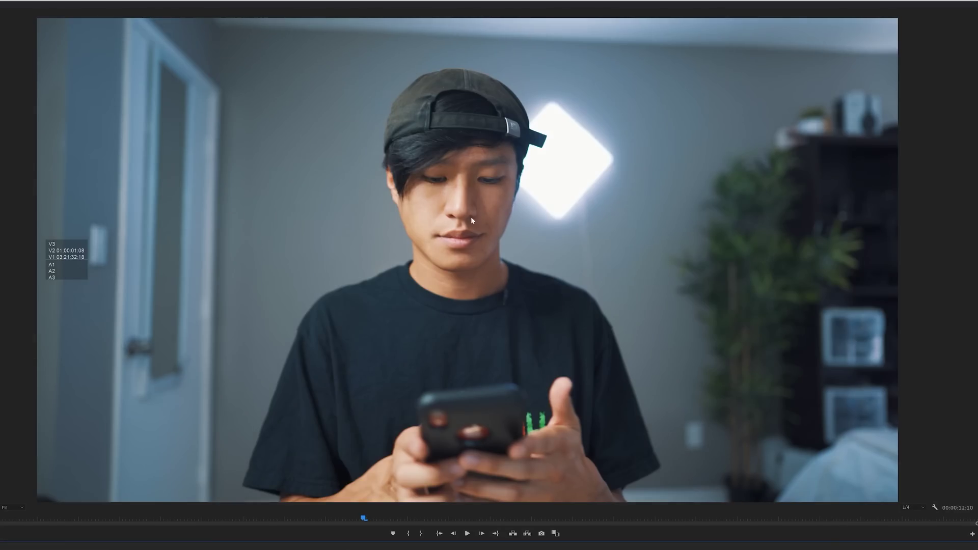
key(grave)
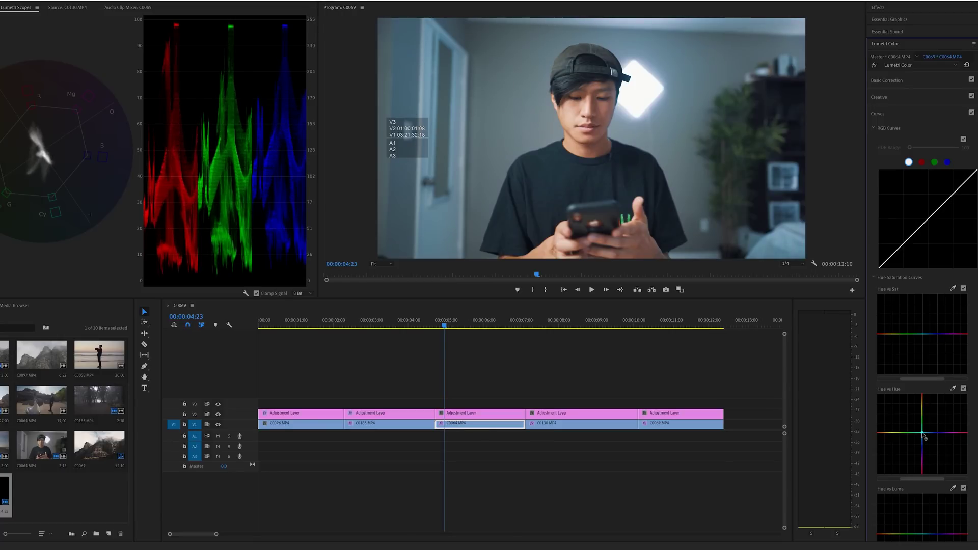
Step: Add control points to the portrait clip's RGB curve shadows and the cyan range of Hue vs Hue, and show its effect settings
click(922, 432)
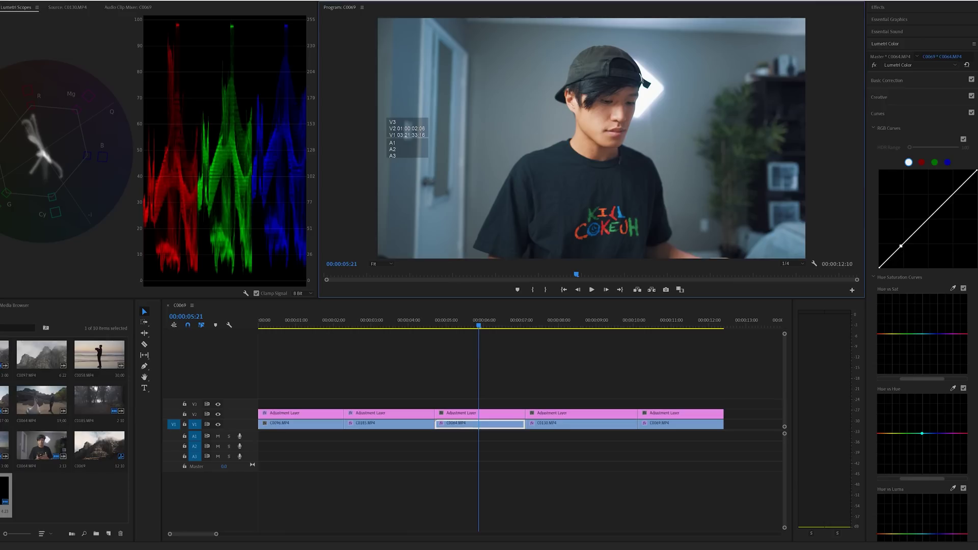
key(shift+5)
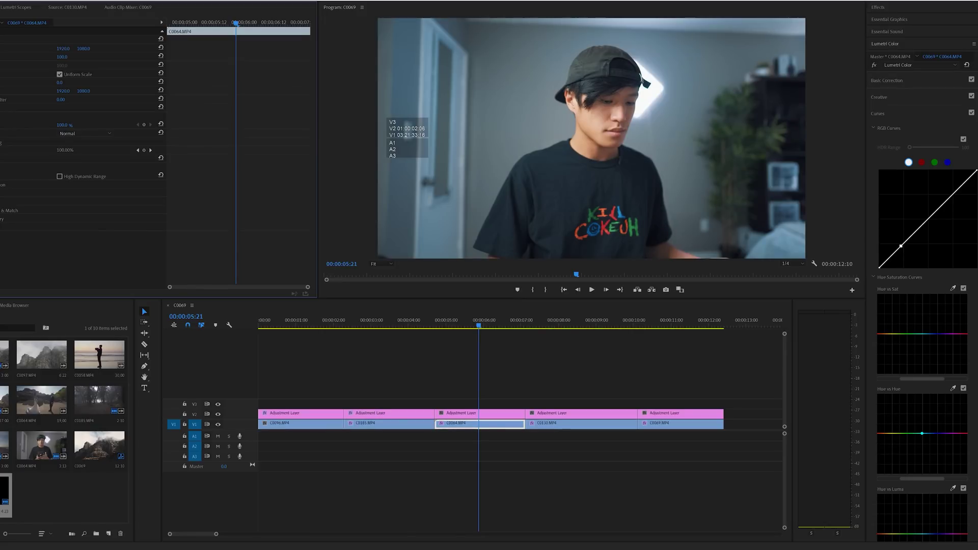
Step: Apply the Desert Heat.cube LUT as the creative look on the adjustment layer above the sand dune clip
click(558, 413)
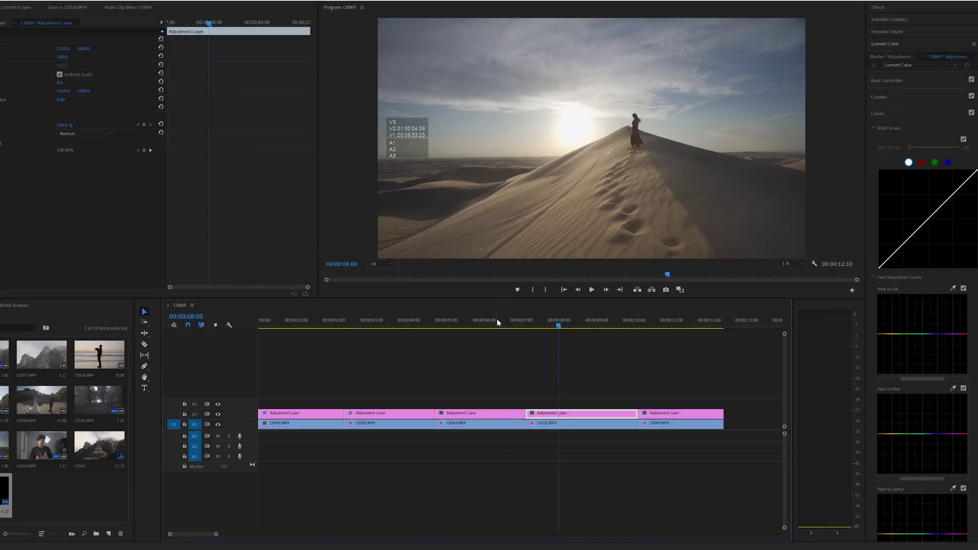
click(16, 8)
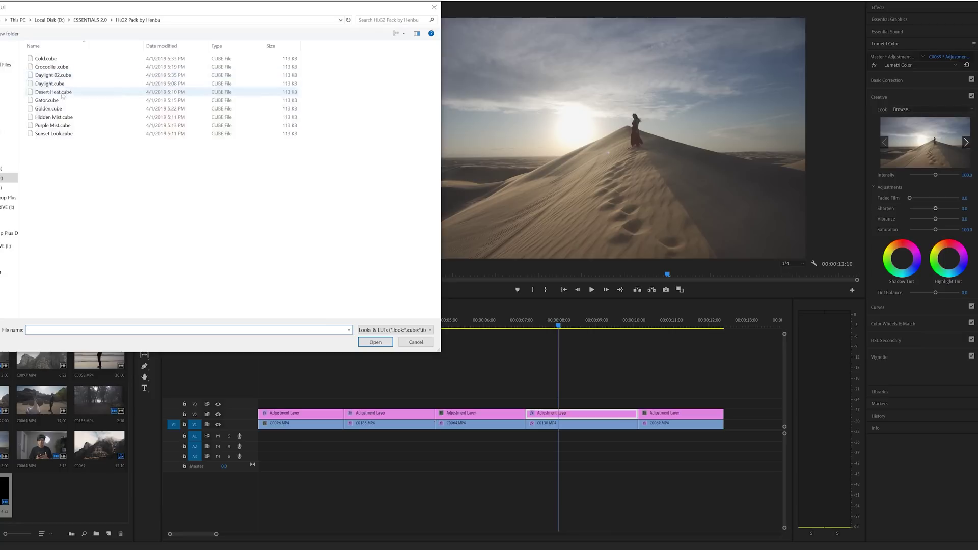
double_click(62, 94)
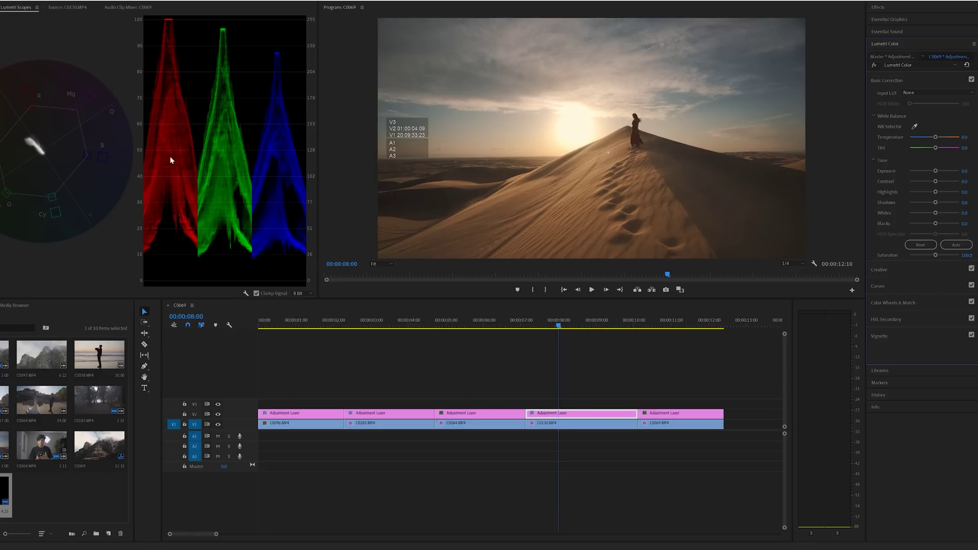
Step: Warm the dune shot's temperature to about 25 and raise its contrast to about 32 and blacks to about 27, previewing it enlarged
drag(936, 137, 942, 137)
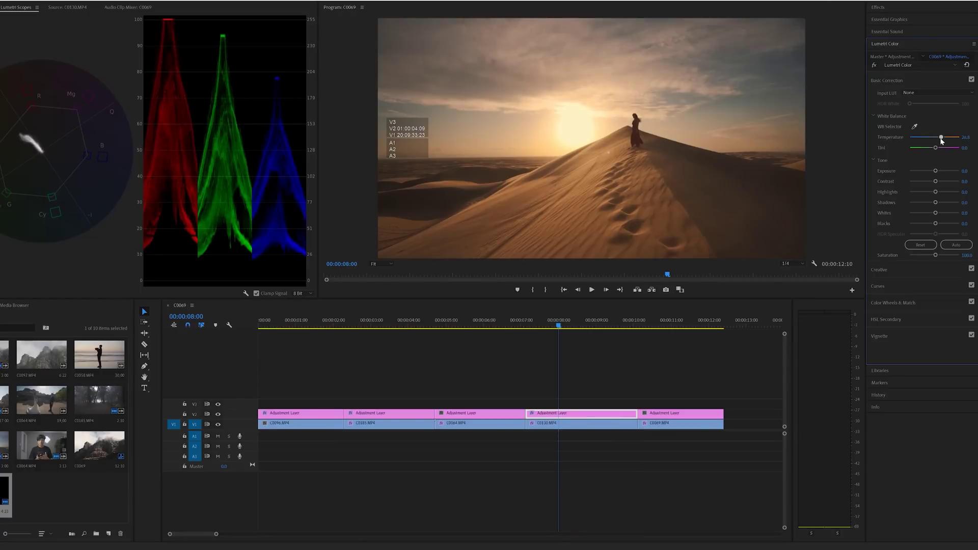
drag(942, 141, 940, 138)
key(grave)
key(grave)
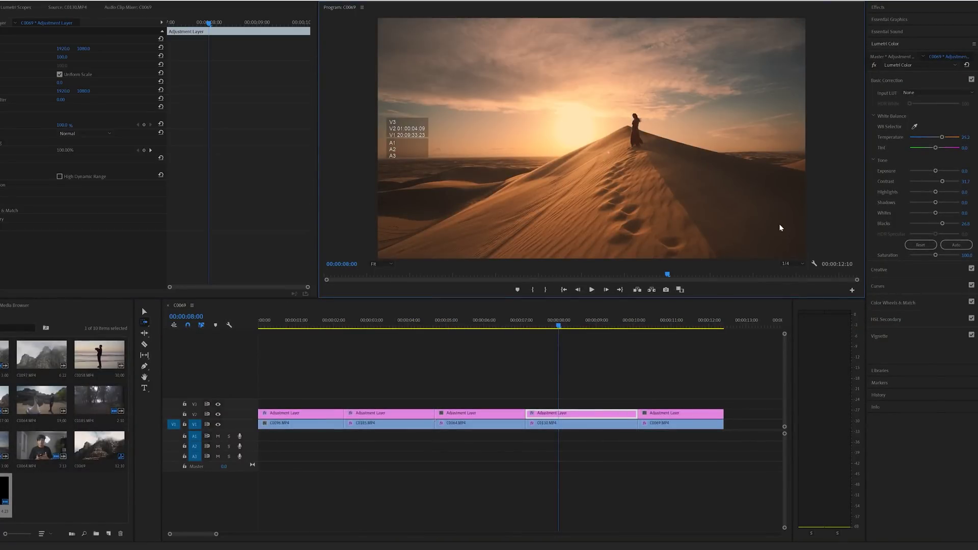
key(grave)
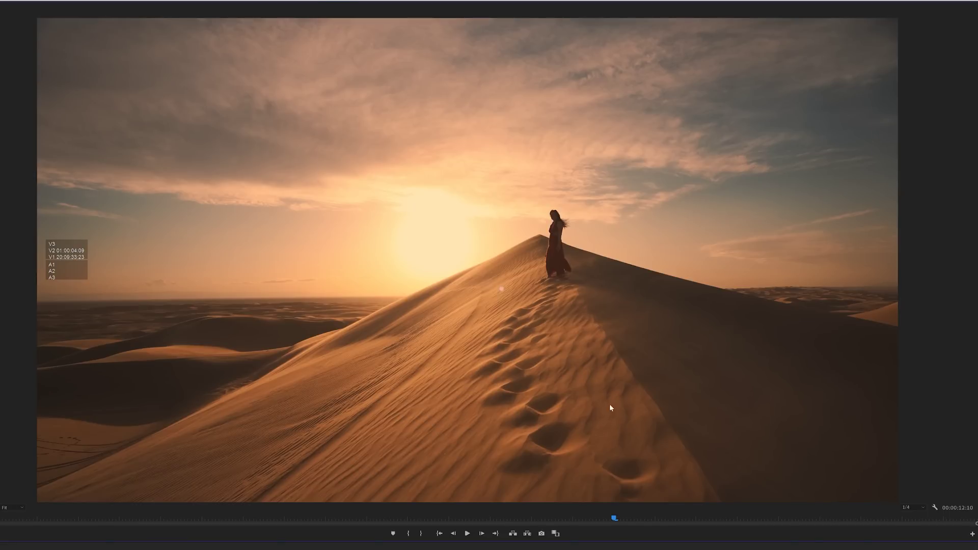
key(grave)
Step: Set the dune shot's highlights to about 7 and saturation to about 93, and compare the grade with the original
drag(936, 255, 932, 257)
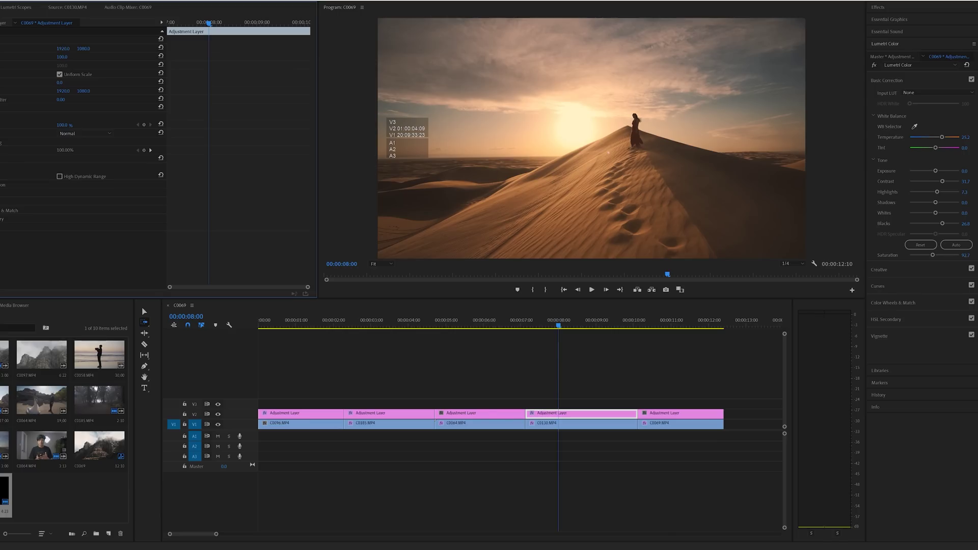
click(3, 167)
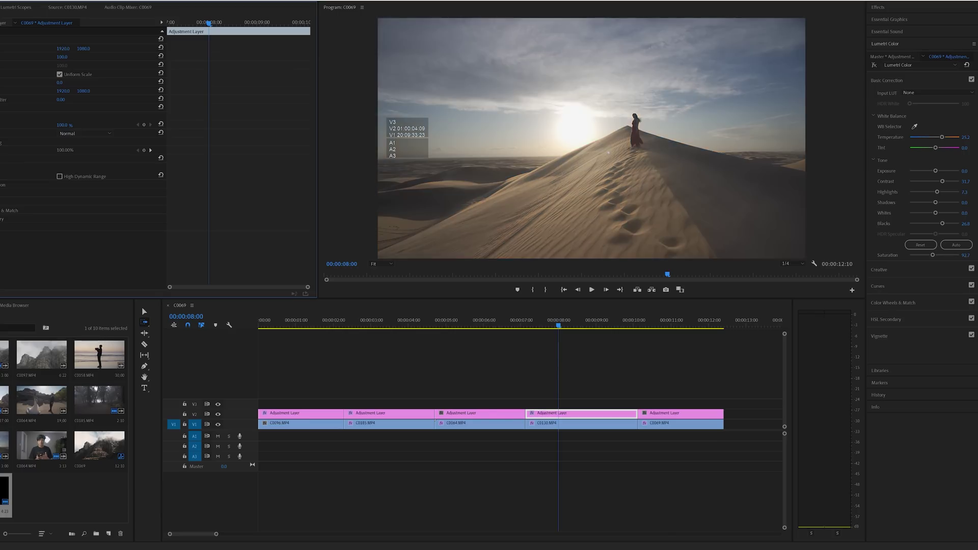
click(2, 166)
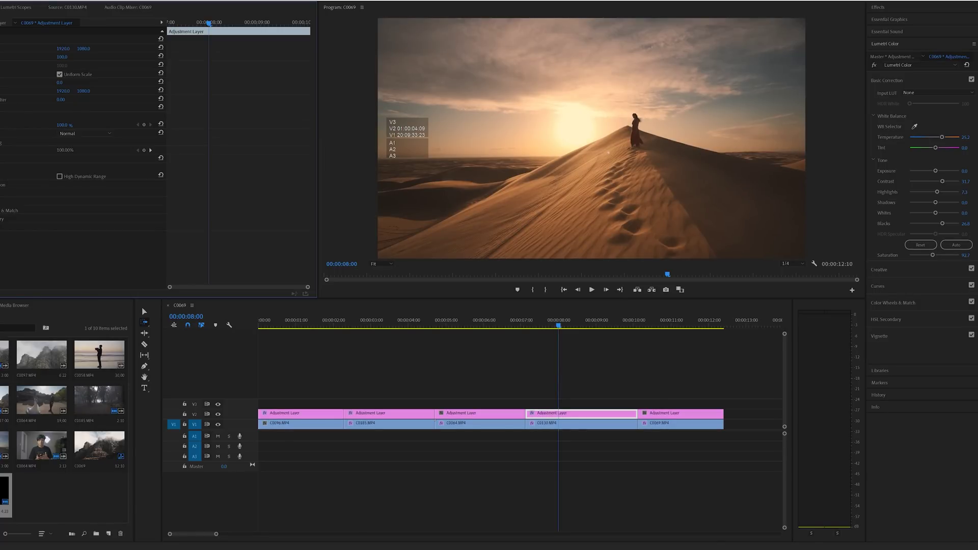
Step: Cool the wedding clip C0069.MP4's temperature to about -4, shift its tint slightly toward green, and preview it enlarged
click(18, 8)
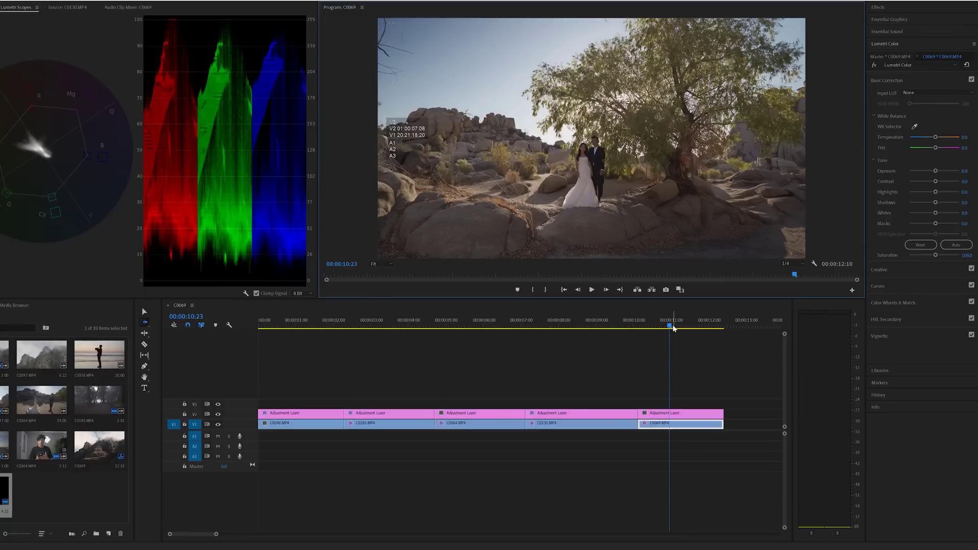
drag(670, 329, 650, 332)
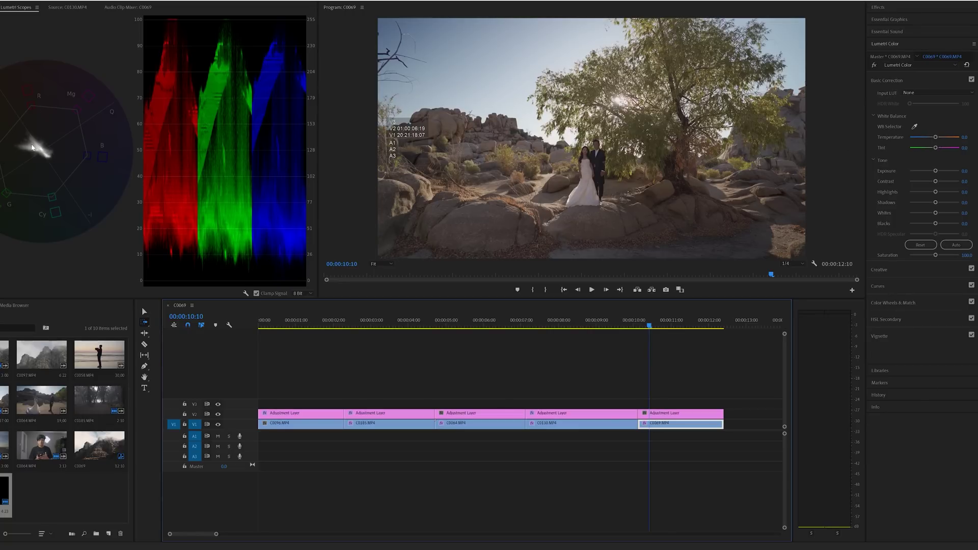
mouse_move(937, 138)
mouse_down()
mouse_move(922, 139)
mouse_move(934, 141)
mouse_up()
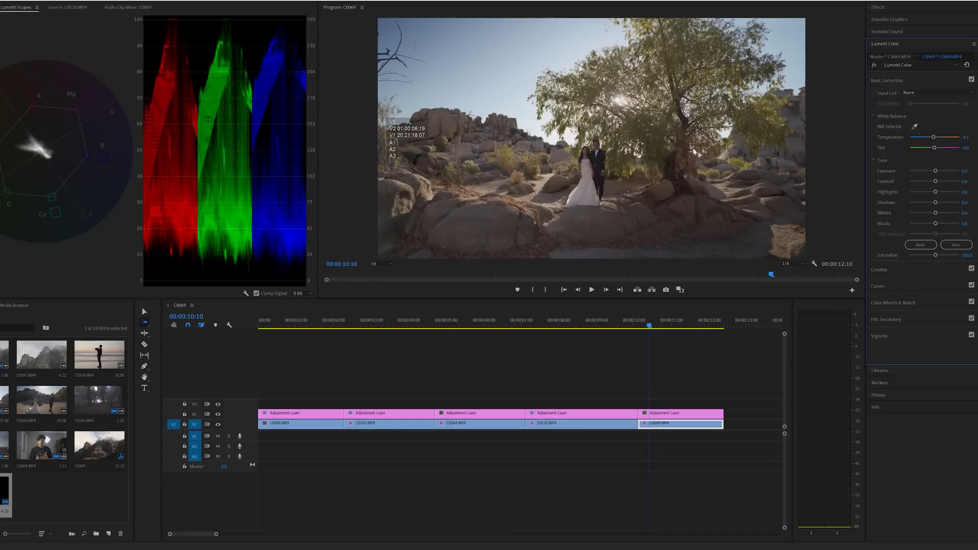
key(grave)
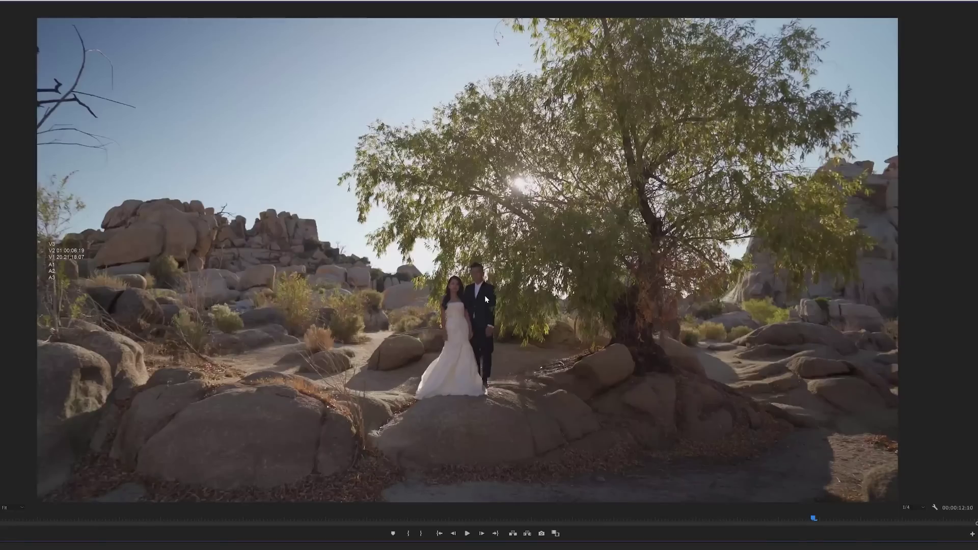
key(grave)
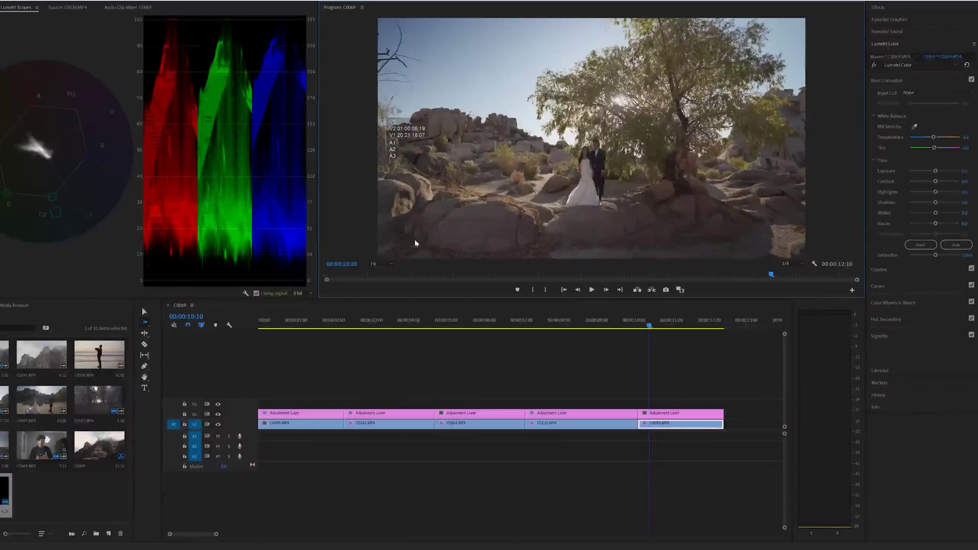
Step: Apply the Daylight 02 LUT as the creative look on the wedding clip C0069.MP4 and preview it enlarged
click(879, 269)
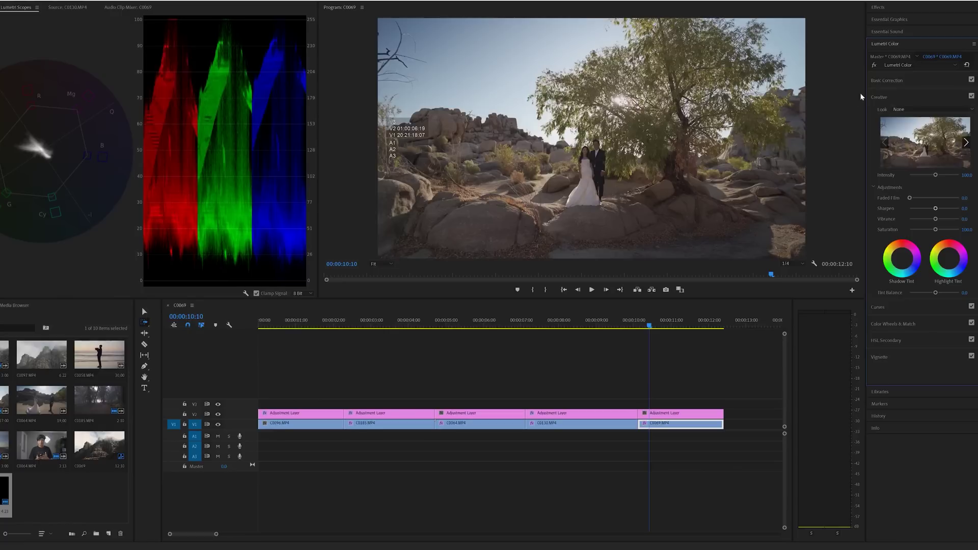
click(909, 109)
click(890, 135)
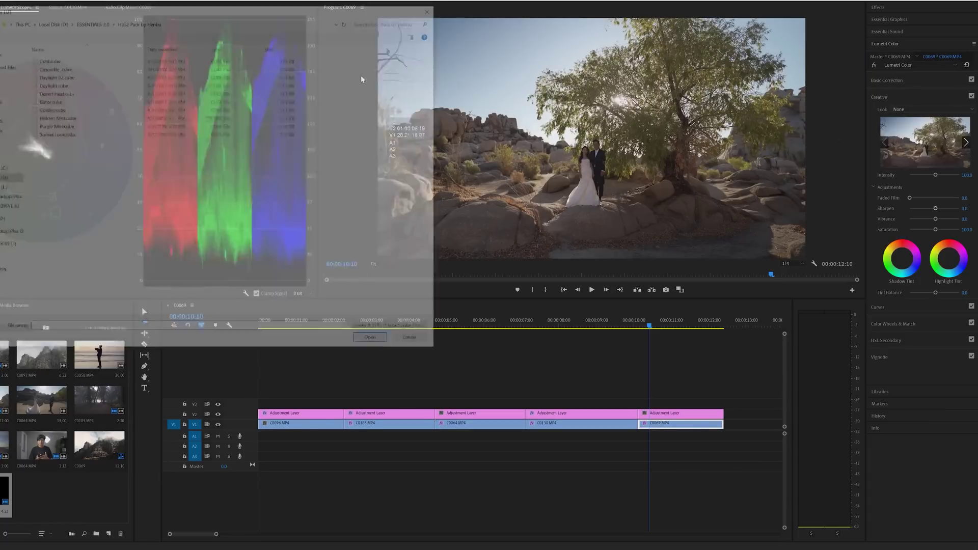
double_click(90, 76)
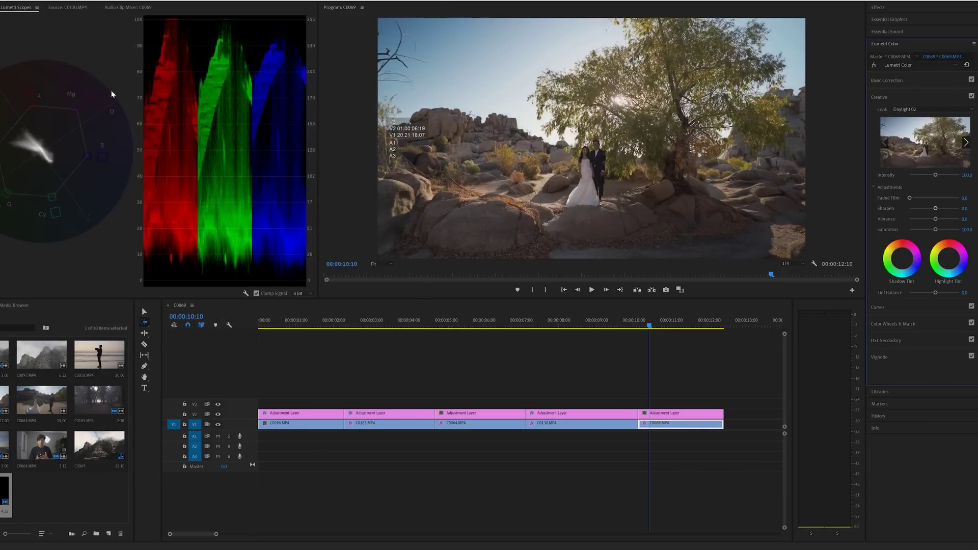
key(grave)
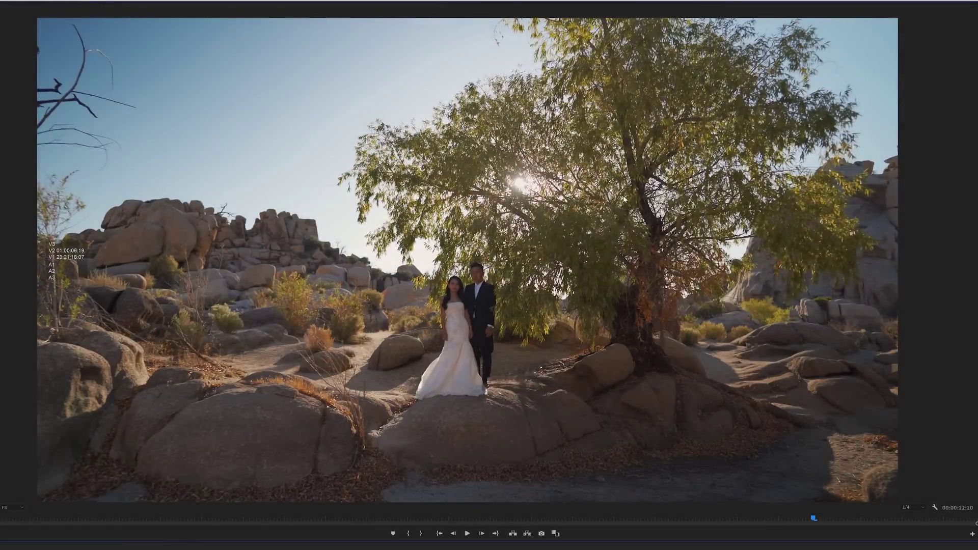
key(grave)
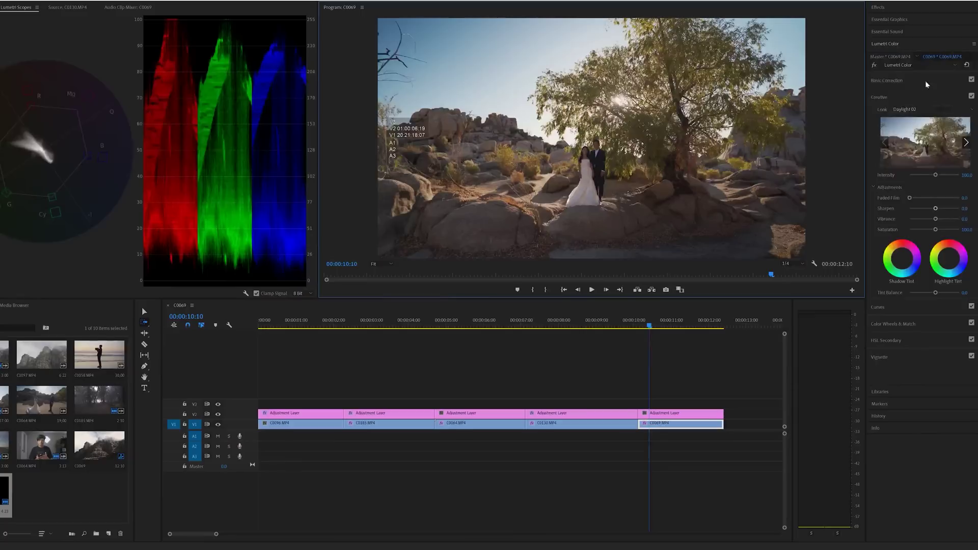
Step: Add shadow and highlight points to the wedding clip's RGB curve, lift its black point slightly, and preview the shot enlarged
click(897, 97)
click(892, 114)
click(903, 245)
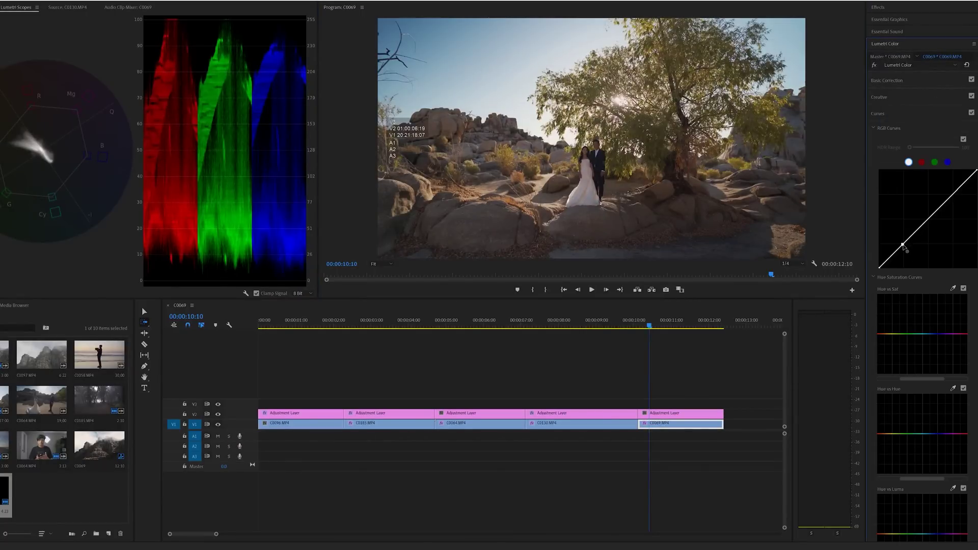
click(955, 194)
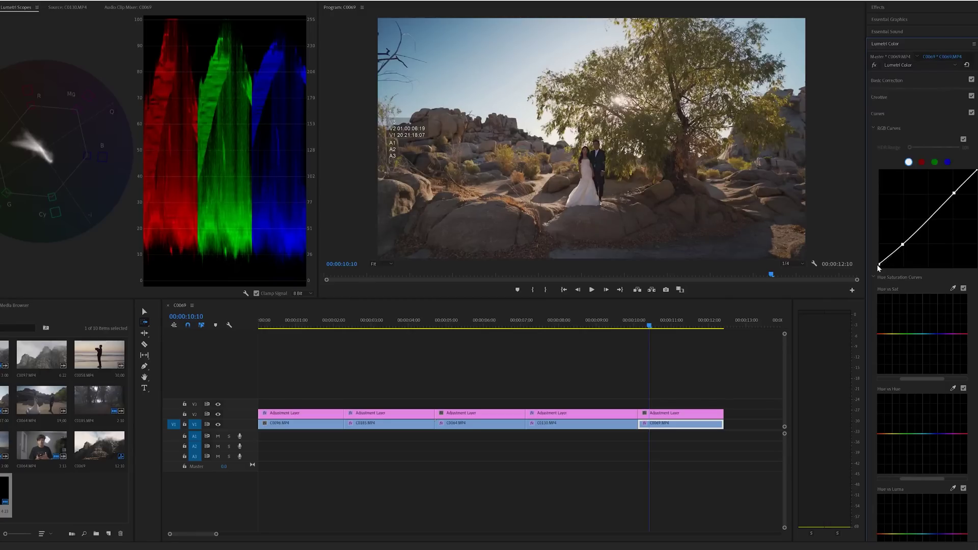
drag(878, 268, 880, 266)
click(720, 205)
key(grave)
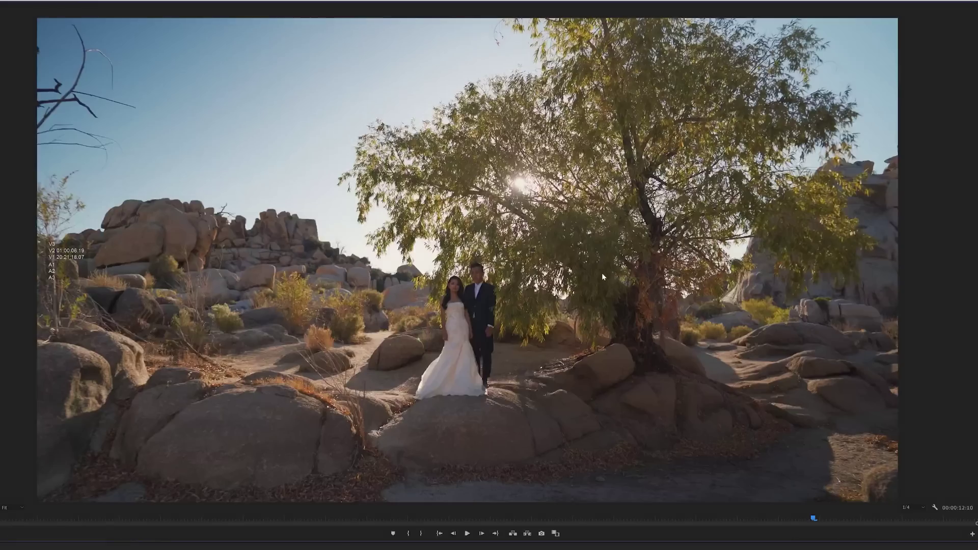
key(grave)
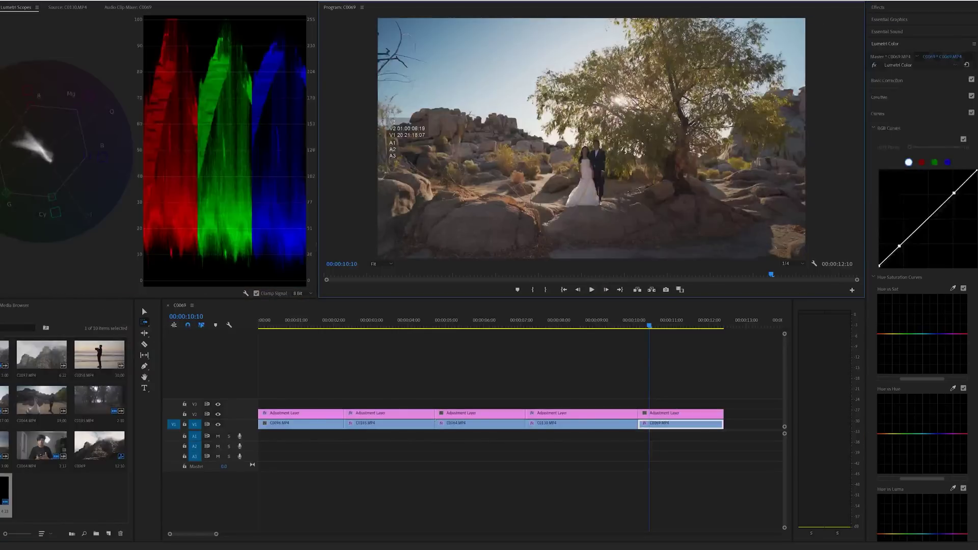
Step: Raise the RGB curve's highlight point to brighten the wedding shot, preview it enlarged, and show the clip's Effect Controls
drag(954, 194, 951, 189)
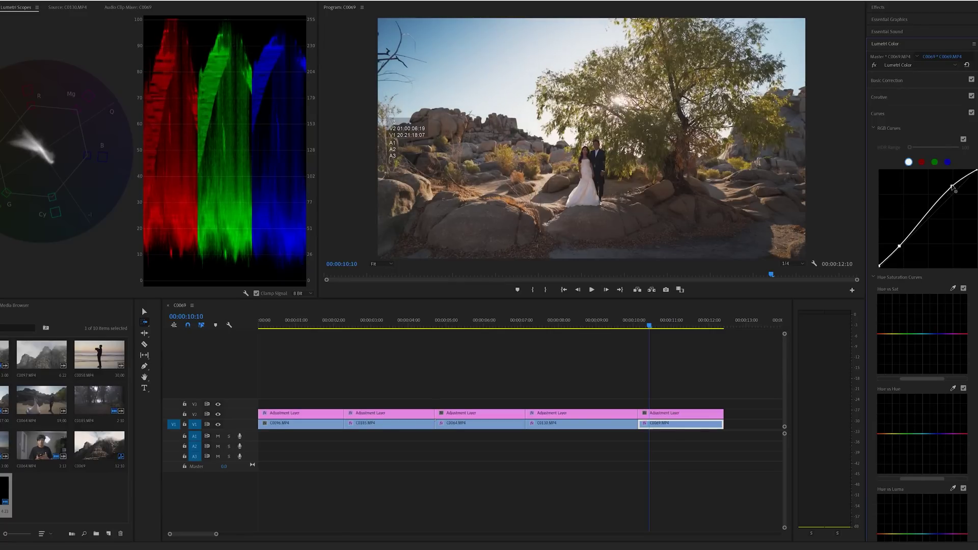
key(grave)
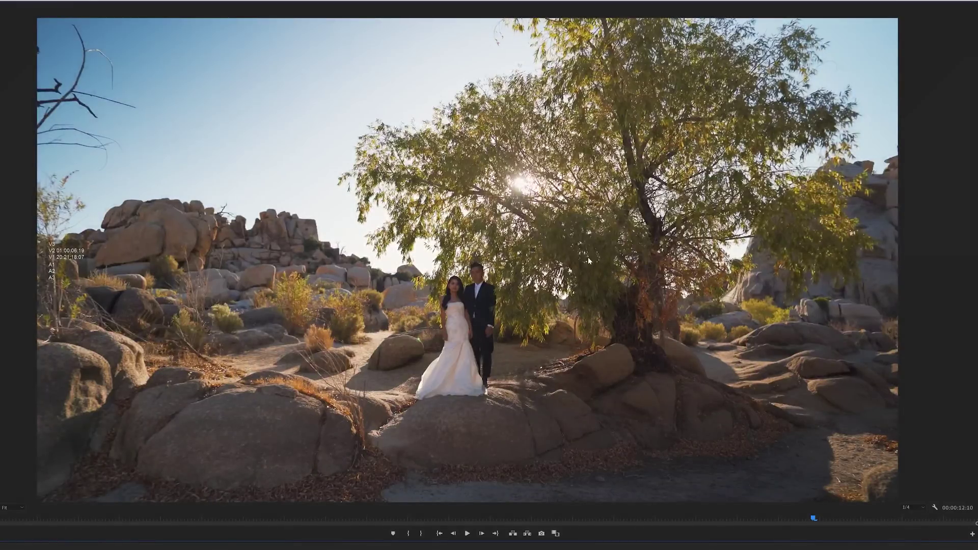
key(grave)
key(shift+5)
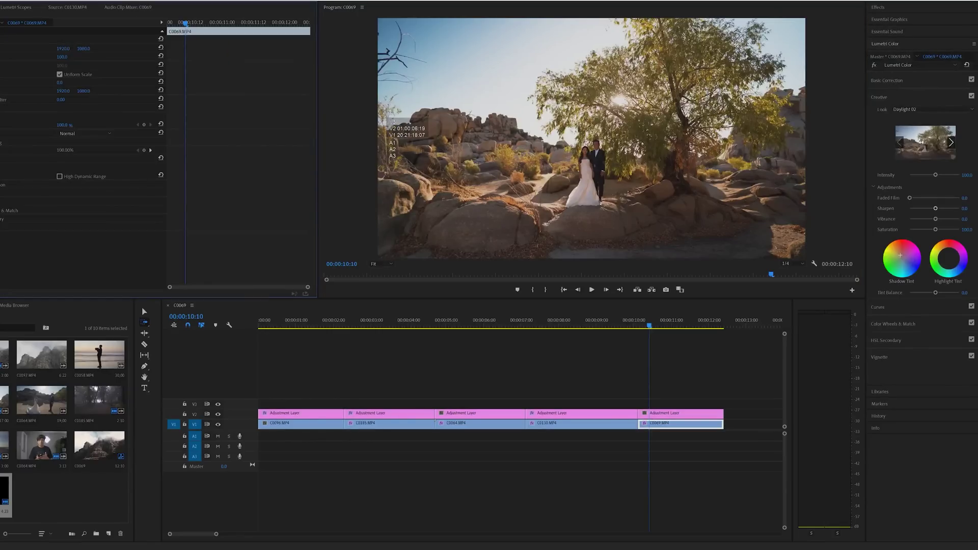